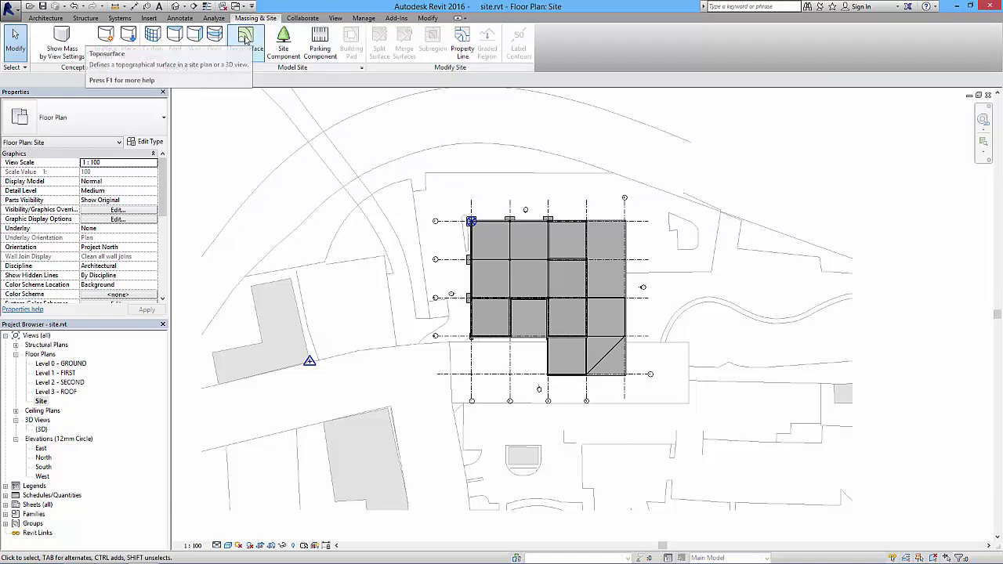
Start a toposurface from an imported points file, choosing height data.csv.
{"action": "left_click", "coordinate": [245, 39]}
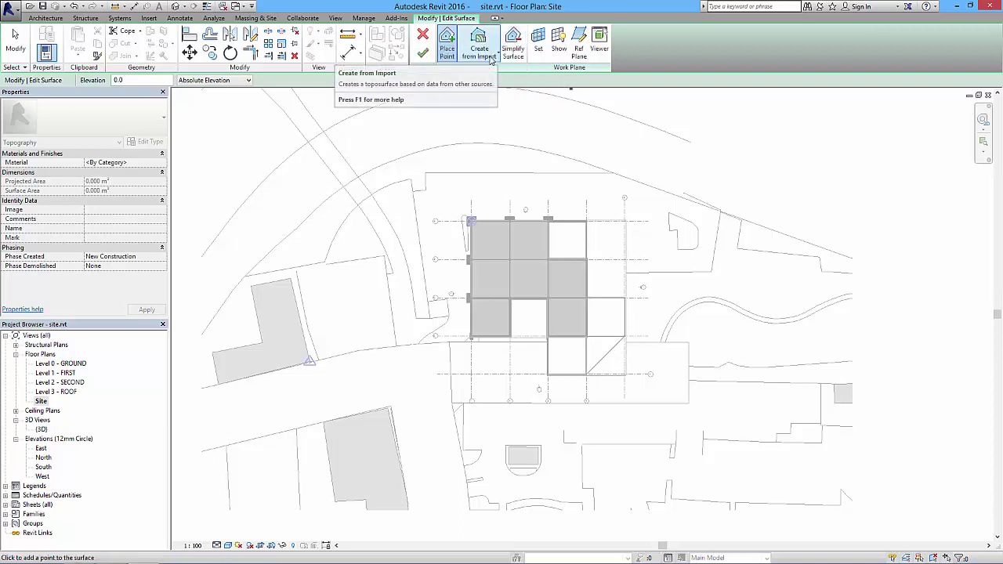
{"action": "left_click", "coordinate": [490, 60]}
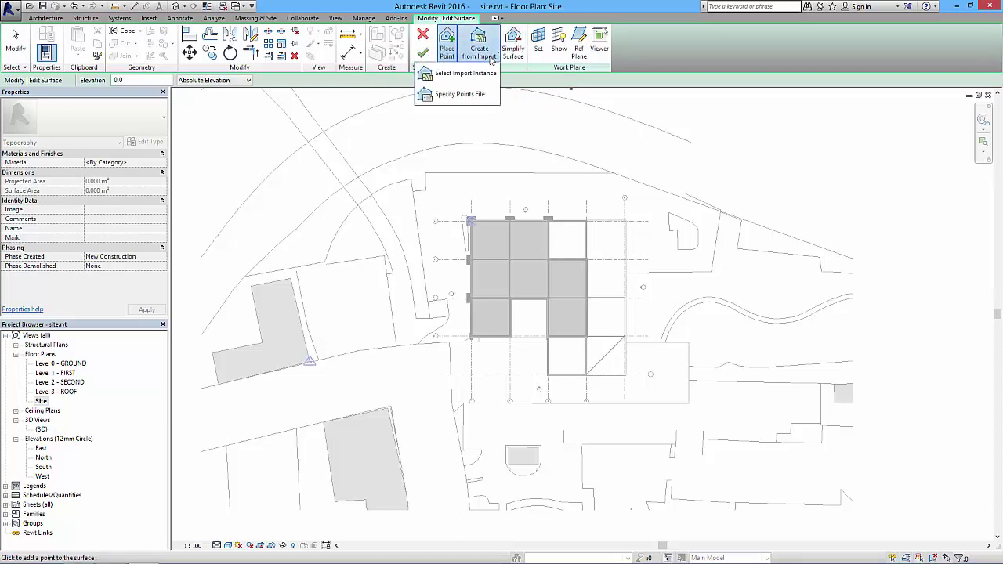
{"action": "left_click", "coordinate": [485, 93]}
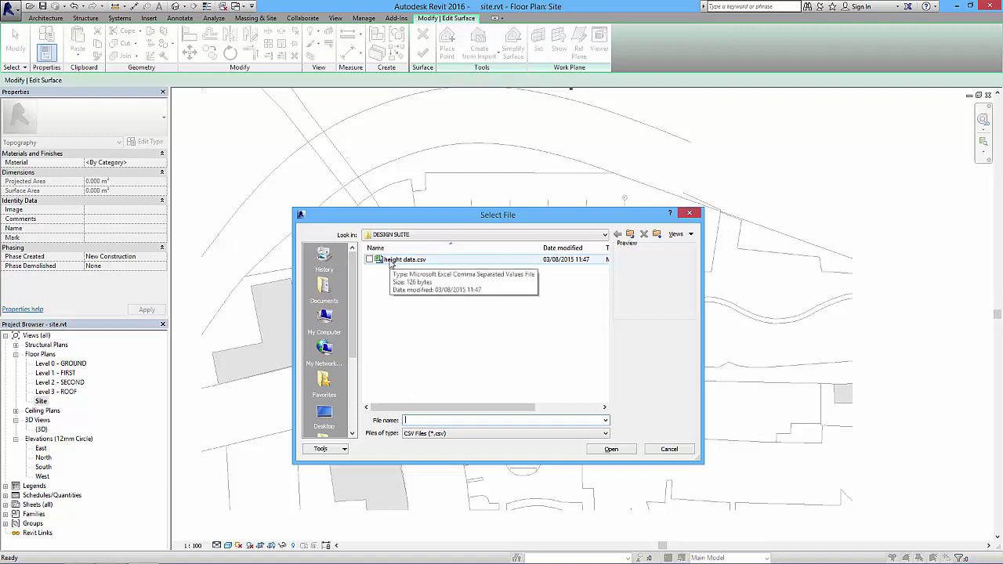
{"action": "left_click", "coordinate": [391, 264]}
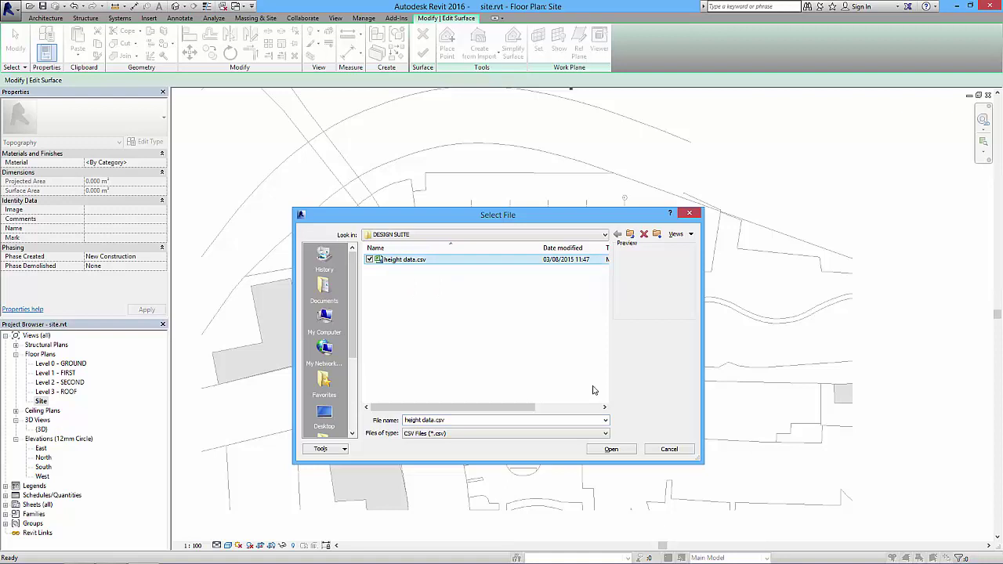
{"action": "left_click", "coordinate": [611, 450]}
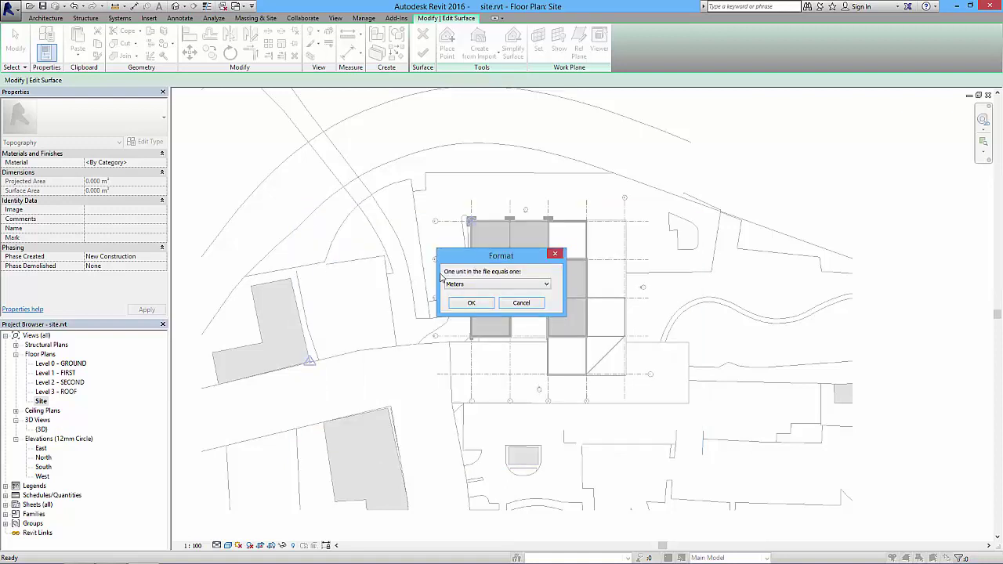
Accept Meters as the file units, finish the toposurface and zoom to fit the site.
{"action": "left_click", "coordinate": [470, 304]}
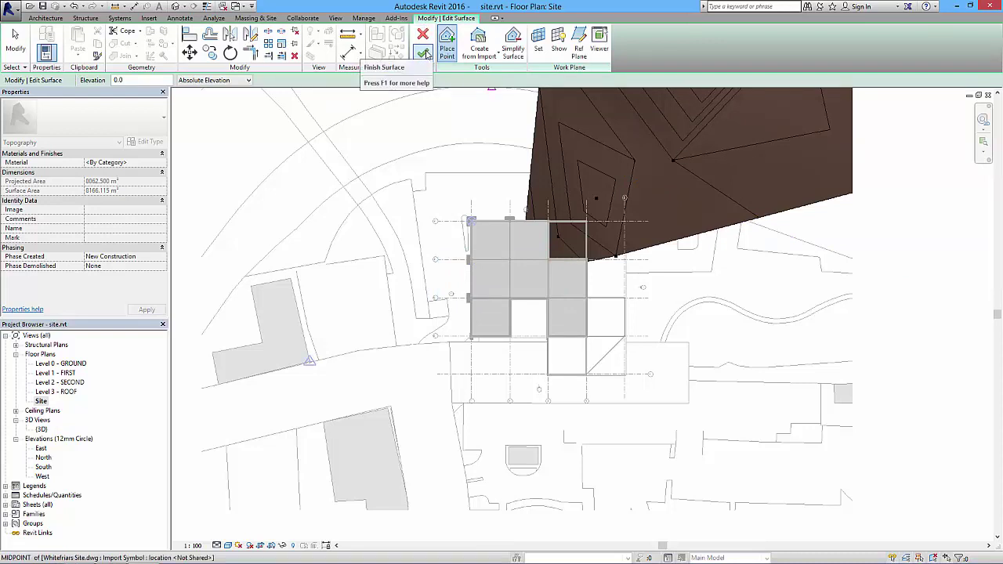
{"action": "left_click", "coordinate": [424, 52]}
{"action": "key", "text": "z"}
{"action": "key", "text": "f"}
Drag the toposurface under the building and view it side-on in 3D.
{"action": "left_click", "coordinate": [685, 185]}
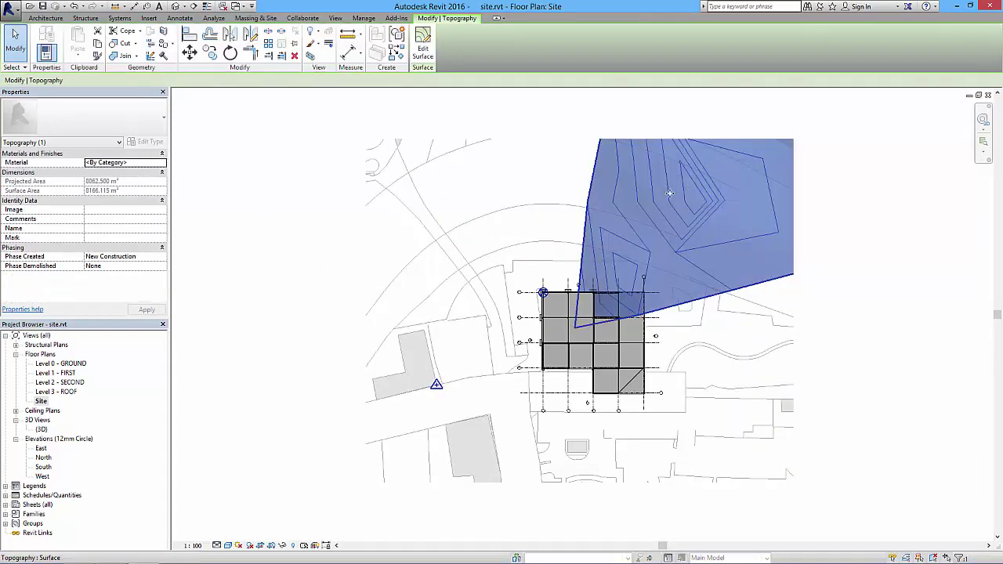
{"action": "left_click_drag", "start_coordinate": [660, 192], "coordinate": [502, 254]}
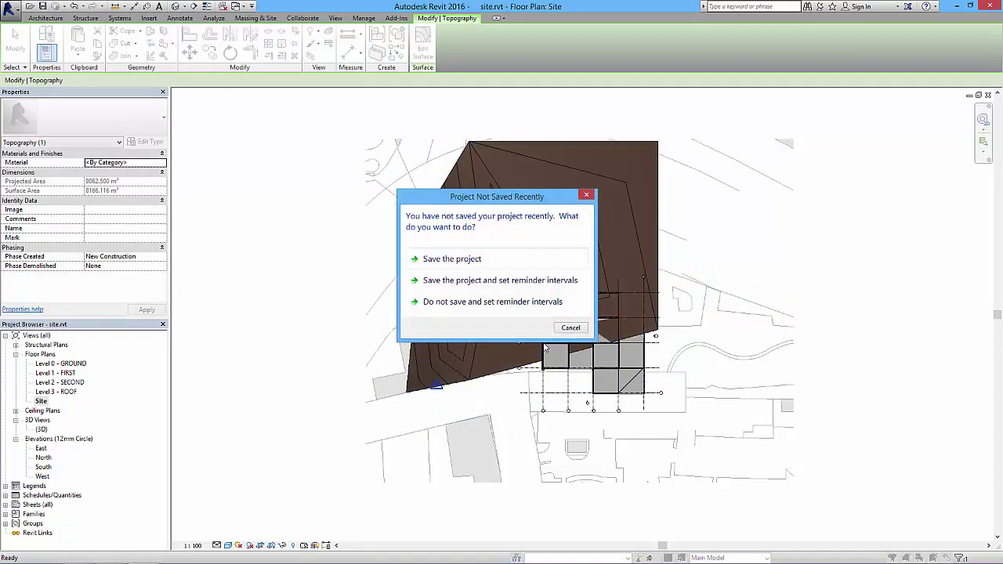
{"action": "left_click", "coordinate": [571, 327]}
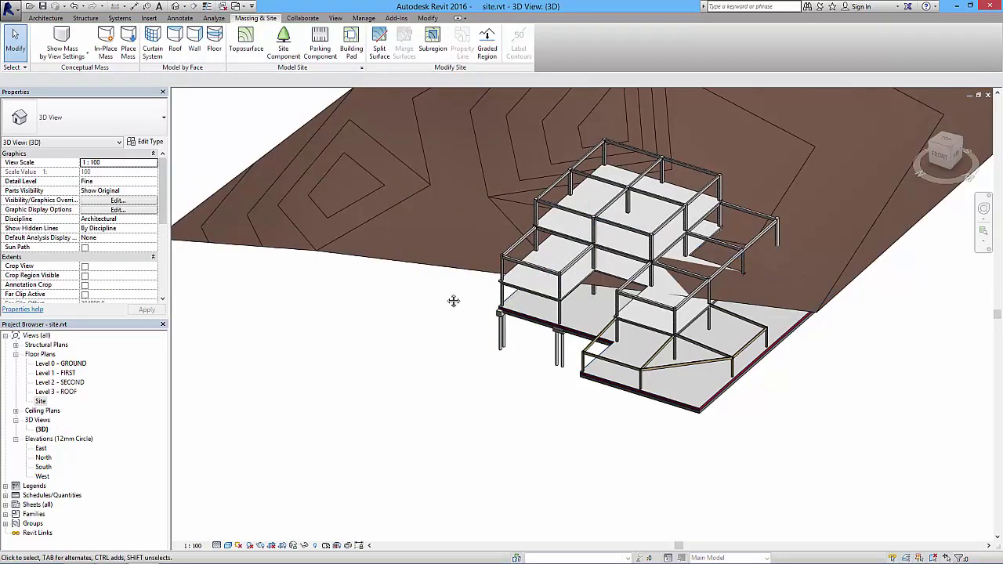
{"action": "middle_click_drag", "start_coordinate": [452, 298], "coordinate": [347, 336], "text": "shift"}
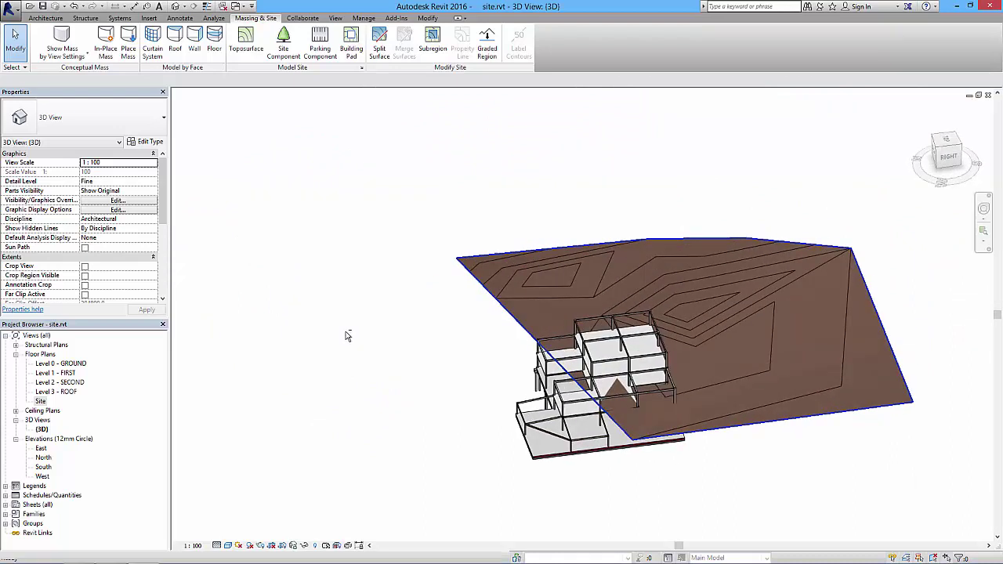
{"action": "left_click", "coordinate": [702, 313]}
{"action": "left_click_drag", "start_coordinate": [702, 313], "coordinate": [605, 372]}
{"action": "middle_click_drag", "start_coordinate": [605, 371], "coordinate": [403, 295], "text": "shift"}
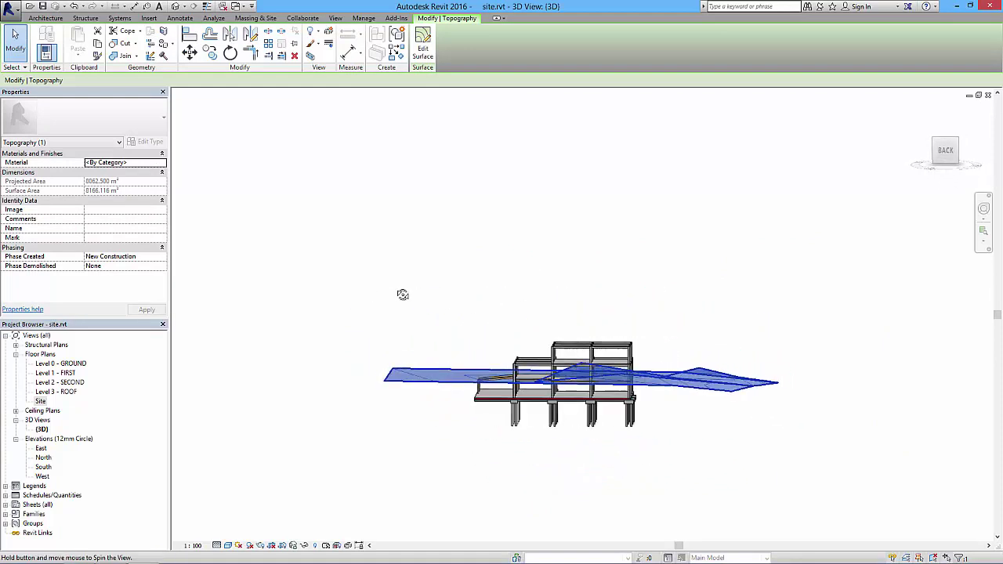
In the East elevation, lower the toposurface and reframe the building and ground.
{"action": "double_click", "coordinate": [40, 449]}
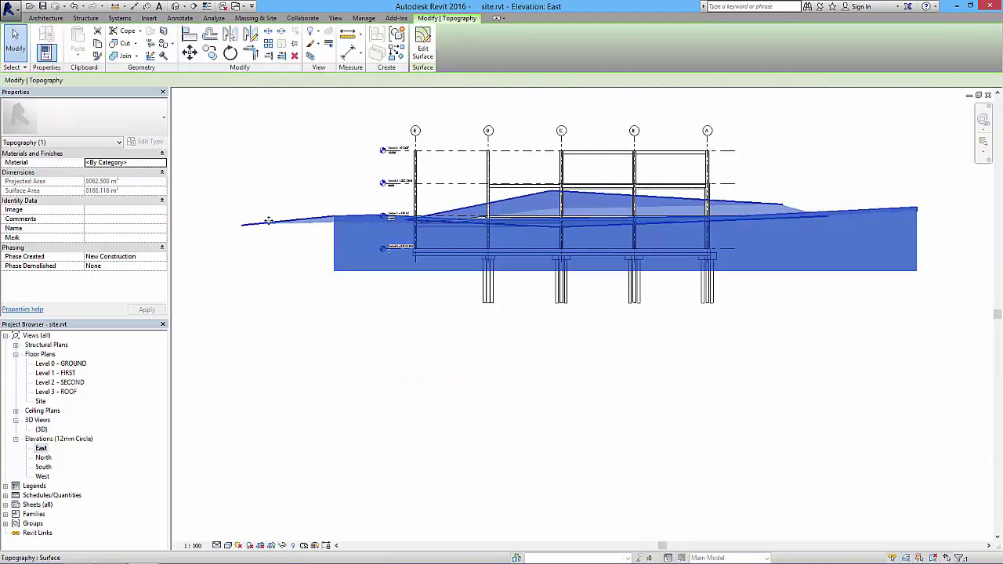
{"action": "left_click_drag", "start_coordinate": [268, 232], "coordinate": [268, 273]}
{"action": "left_click", "coordinate": [387, 354]}
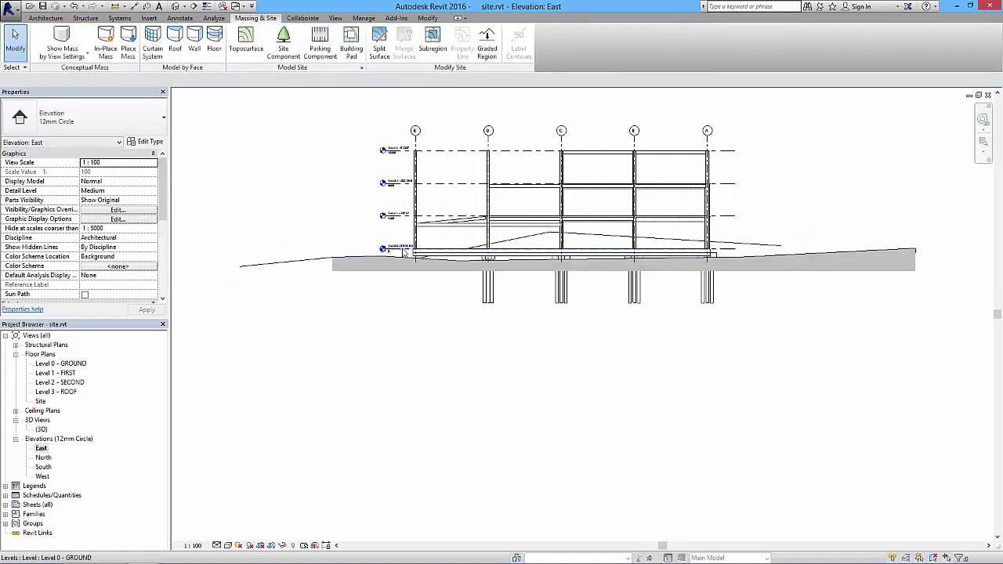
{"action": "scroll", "coordinate": [421, 257], "scroll_direction": "up", "scroll_amount": 3}
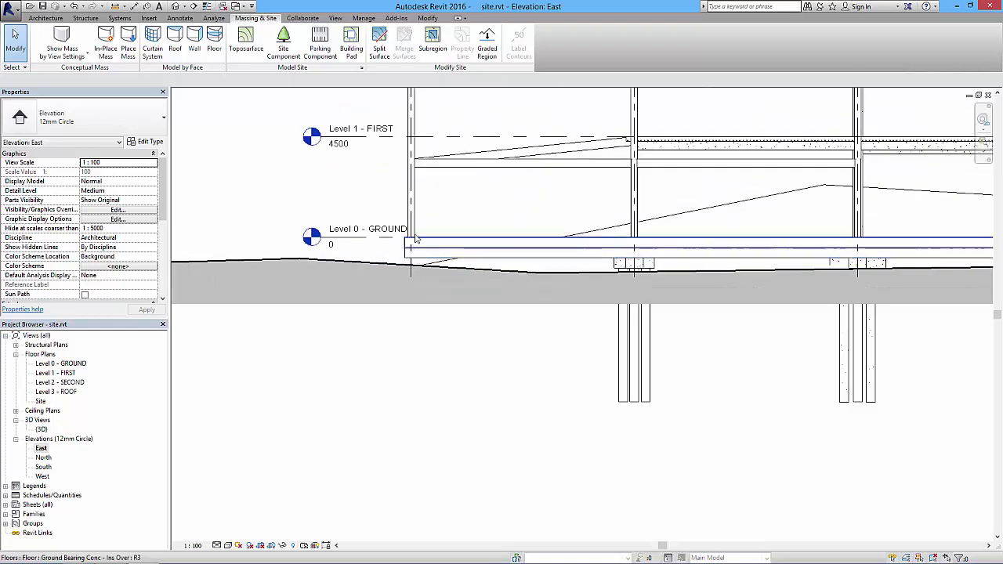
{"action": "scroll", "coordinate": [435, 274], "scroll_direction": "down", "scroll_amount": 4}
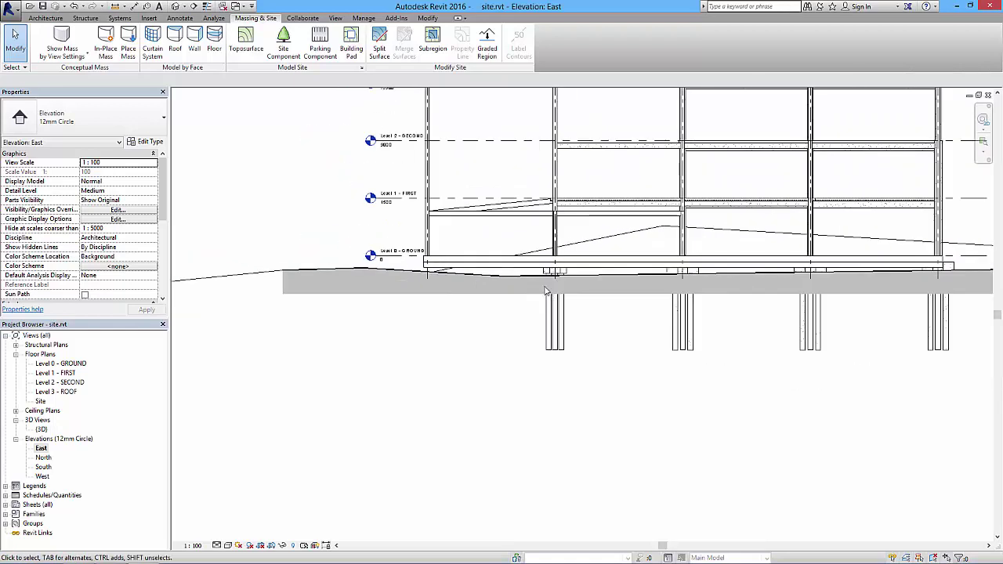
{"action": "middle_click_drag", "start_coordinate": [546, 290], "coordinate": [409, 280]}
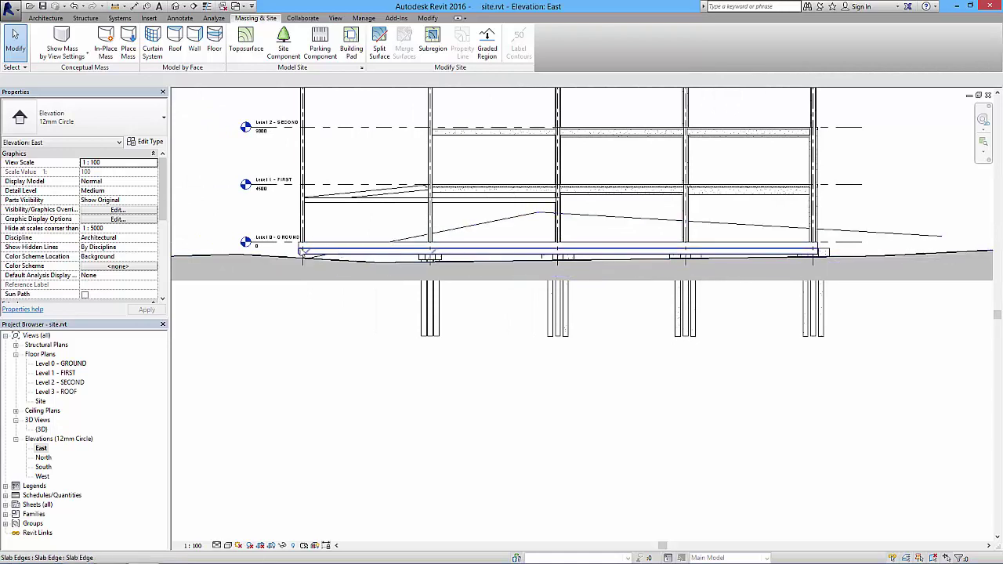
{"action": "middle_click_drag", "start_coordinate": [305, 307], "coordinate": [450, 328]}
Raise the toposurface so the ground meets the Level 0 - GROUND slab.
{"action": "left_click", "coordinate": [330, 279]}
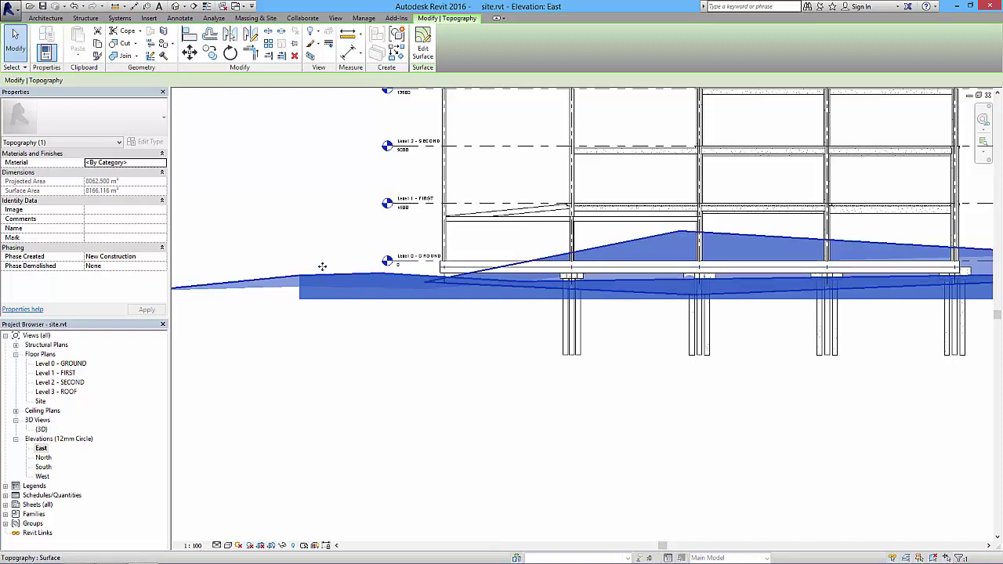
{"action": "left_click_drag", "start_coordinate": [322, 266], "coordinate": [320, 255]}
{"action": "scroll", "coordinate": [277, 320], "scroll_direction": "down", "scroll_amount": 2}
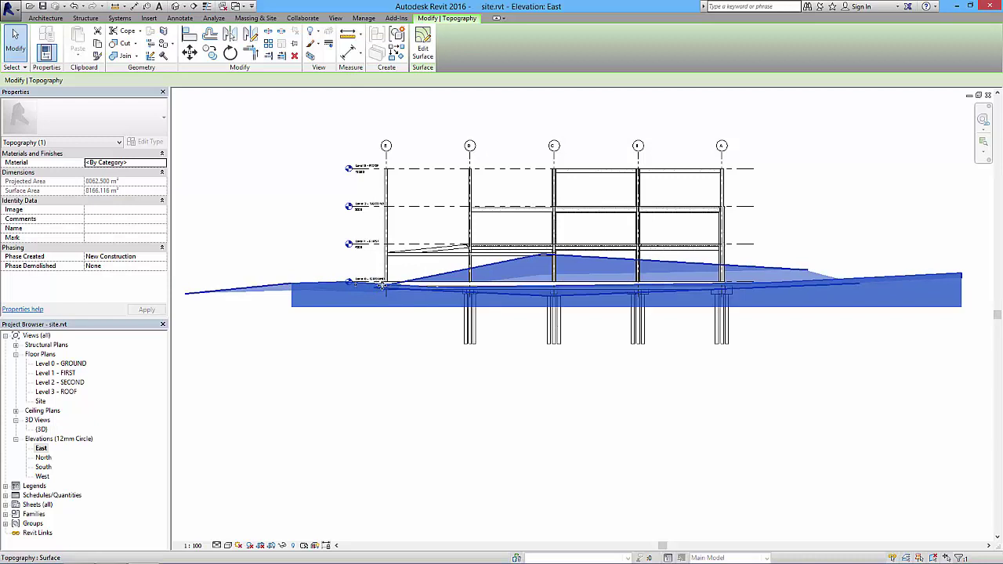
{"action": "scroll", "coordinate": [384, 286], "scroll_direction": "up", "scroll_amount": 5}
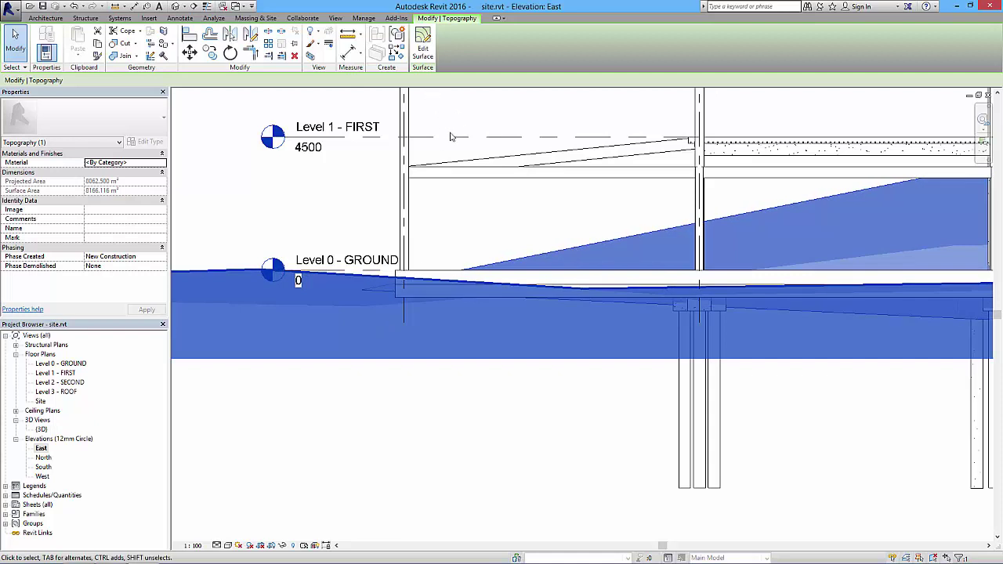
{"action": "scroll", "coordinate": [491, 209], "scroll_direction": "down", "scroll_amount": 4}
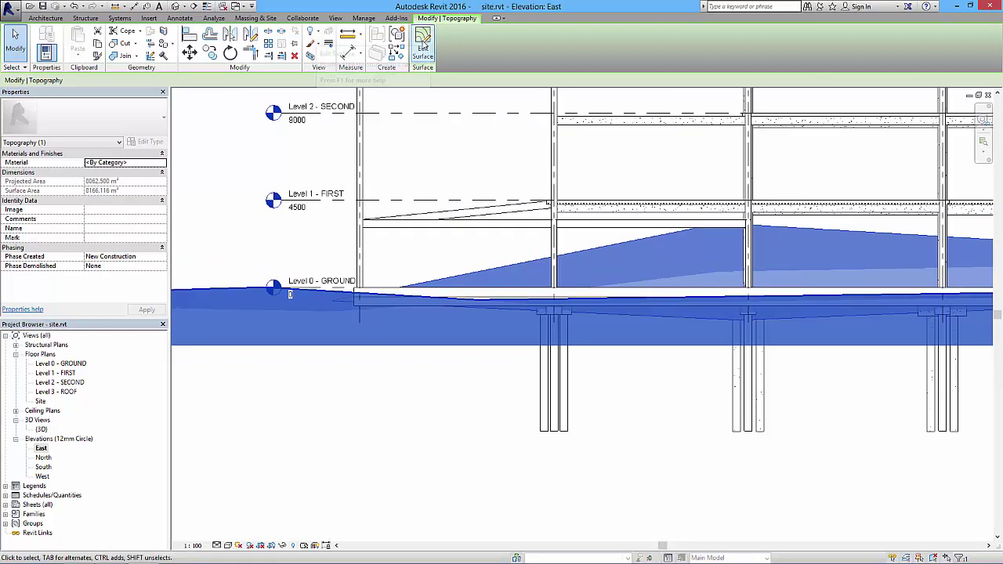
{"action": "left_click", "coordinate": [424, 47]}
{"action": "scroll", "coordinate": [392, 311], "scroll_direction": "down", "scroll_amount": 2}
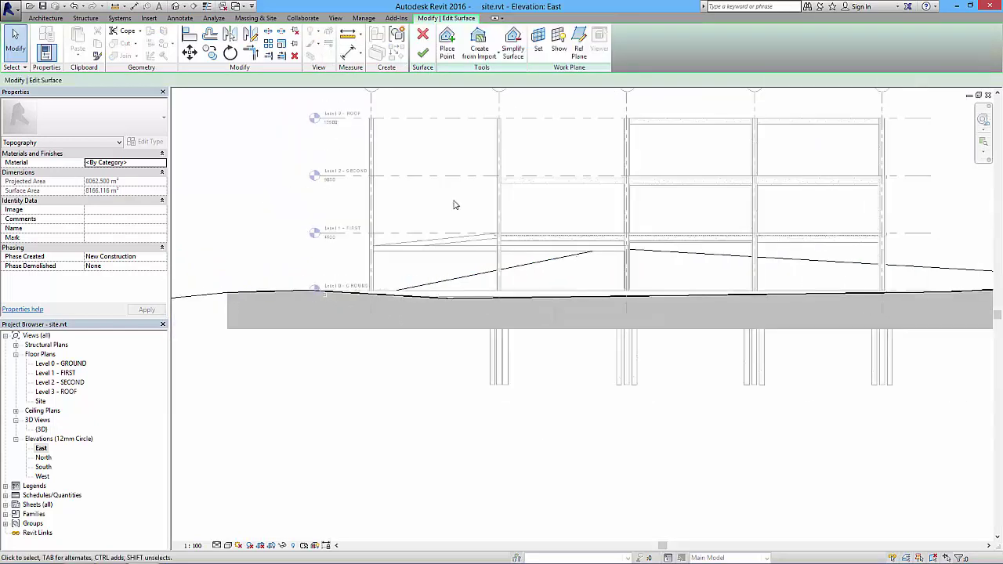
{"action": "left_click_drag", "start_coordinate": [452, 199], "coordinate": [803, 280]}
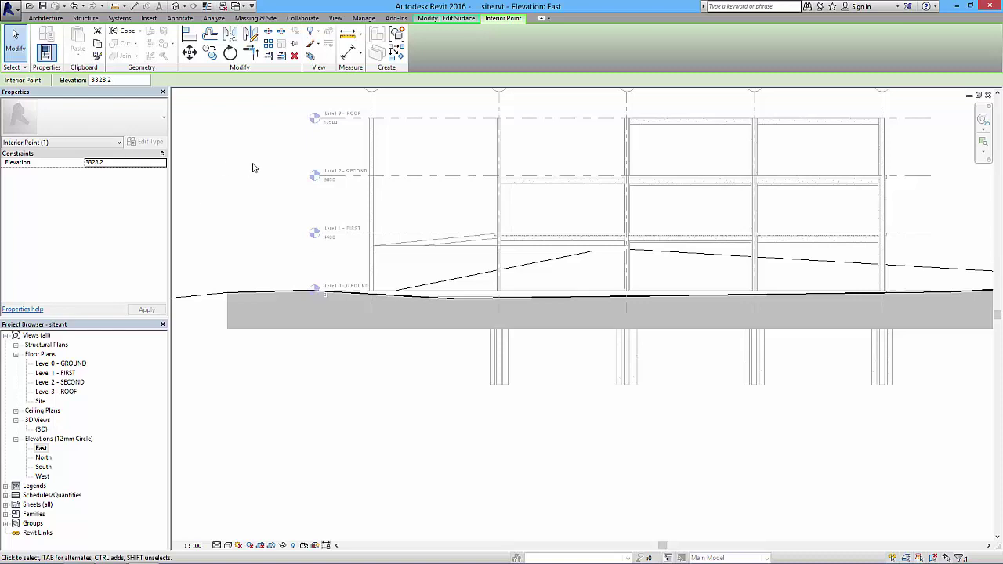
{"action": "left_click", "coordinate": [499, 20]}
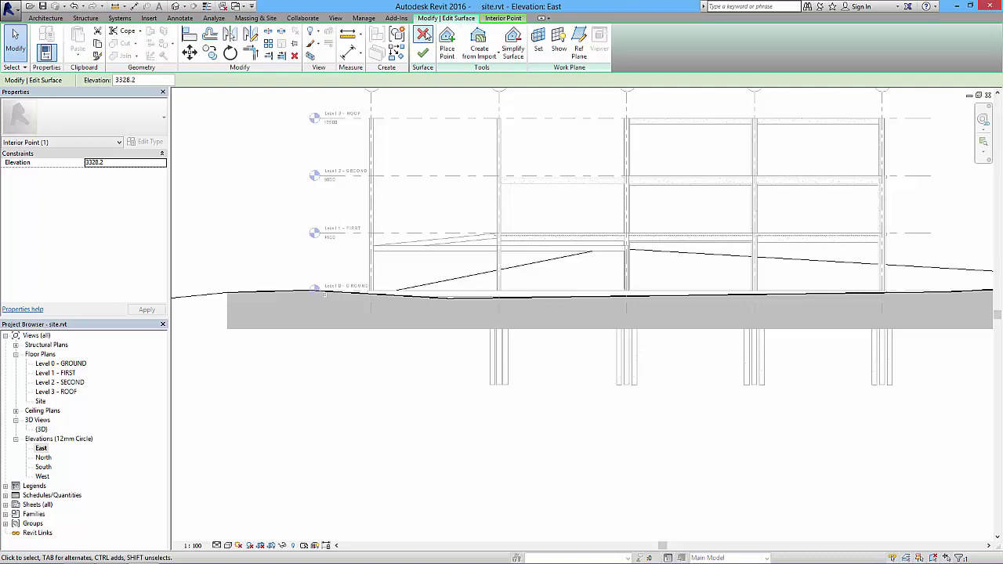
{"action": "left_click", "coordinate": [421, 57]}
{"action": "scroll", "coordinate": [394, 294], "scroll_direction": "up", "scroll_amount": 2}
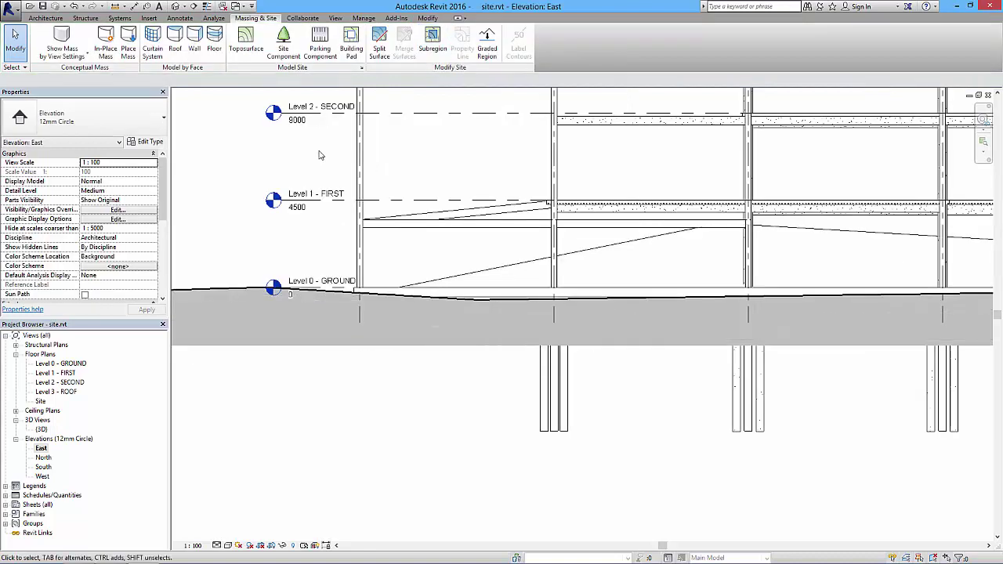
Look over the site in the default 3D view, then open the Site floor plan.
{"action": "left_click", "coordinate": [176, 7]}
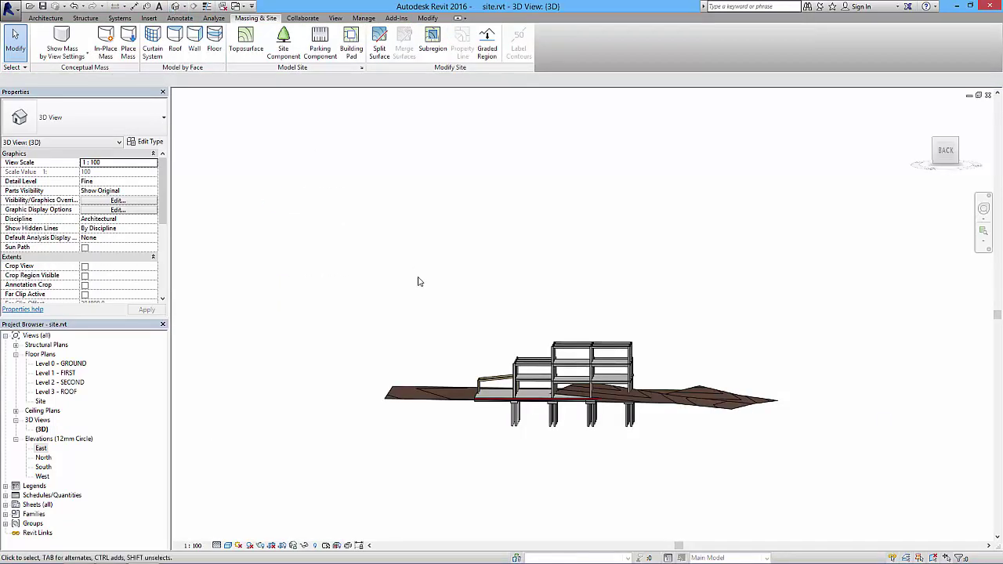
{"action": "middle_click_drag", "start_coordinate": [419, 280], "coordinate": [329, 262], "text": "shift"}
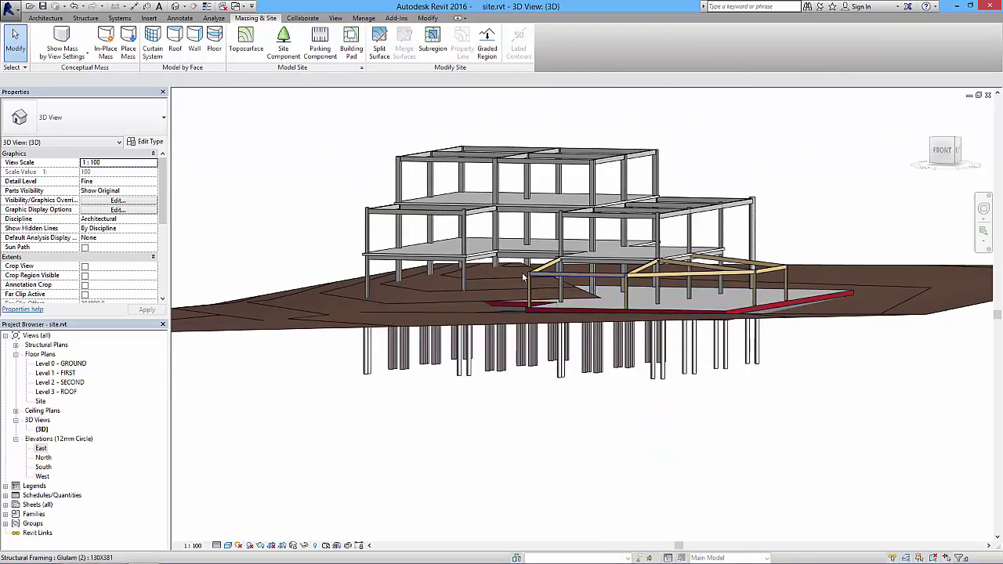
{"action": "middle_click_drag", "start_coordinate": [442, 302], "coordinate": [524, 367], "text": "shift"}
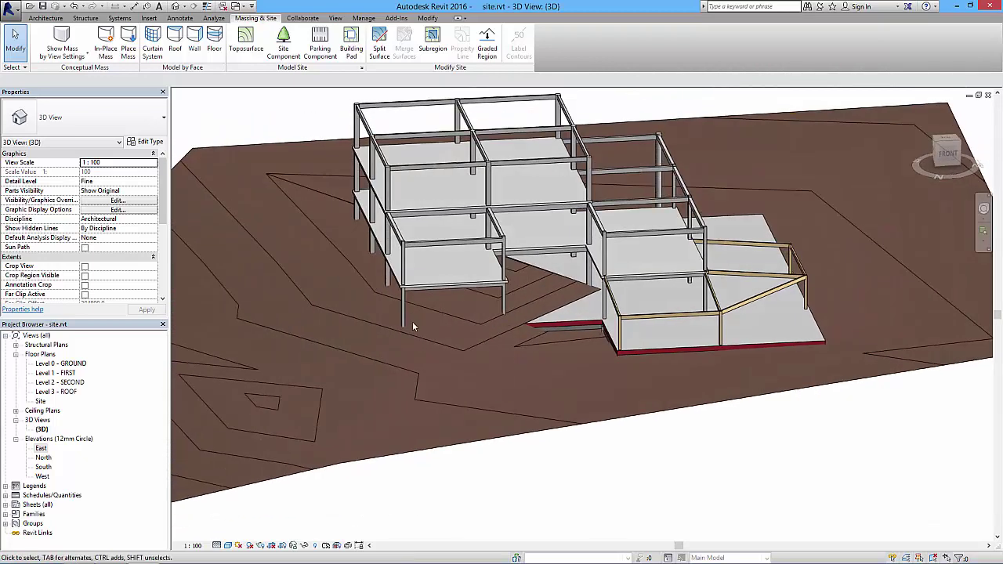
{"action": "middle_click_drag", "start_coordinate": [300, 305], "coordinate": [439, 283], "text": "shift"}
{"action": "scroll", "coordinate": [441, 284], "scroll_direction": "up", "scroll_amount": 2}
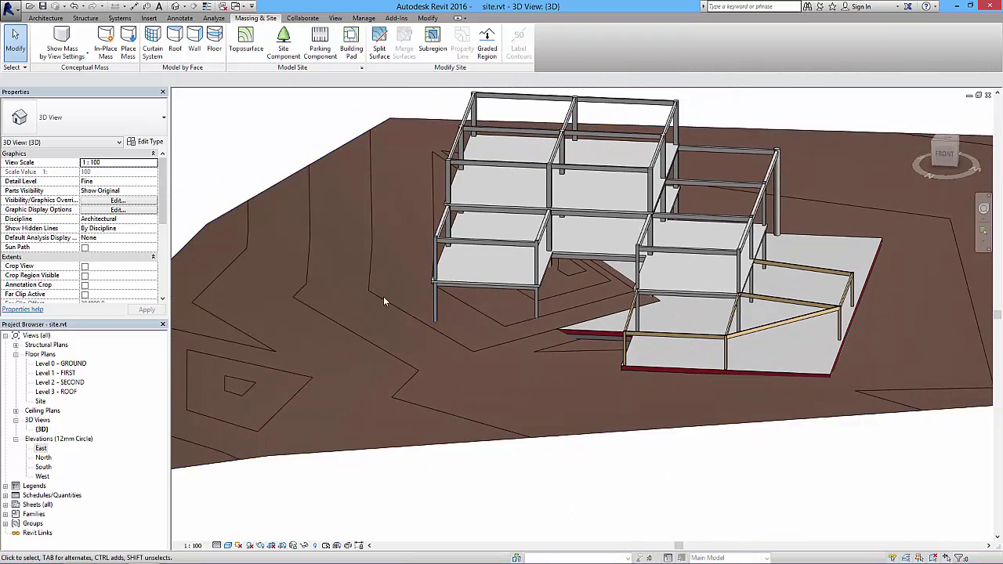
{"action": "left_click", "coordinate": [40, 401]}
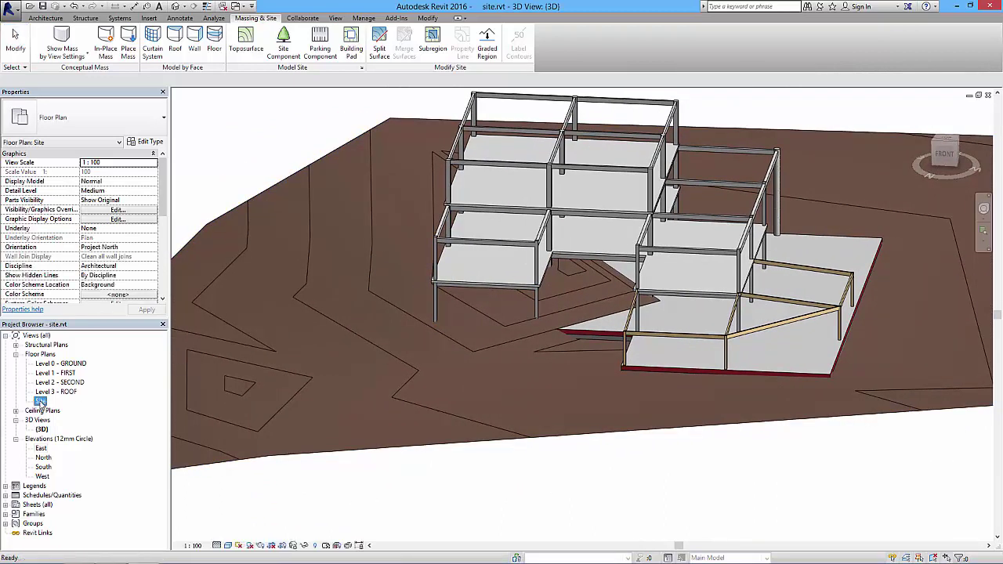
{"action": "double_click", "coordinate": [40, 402]}
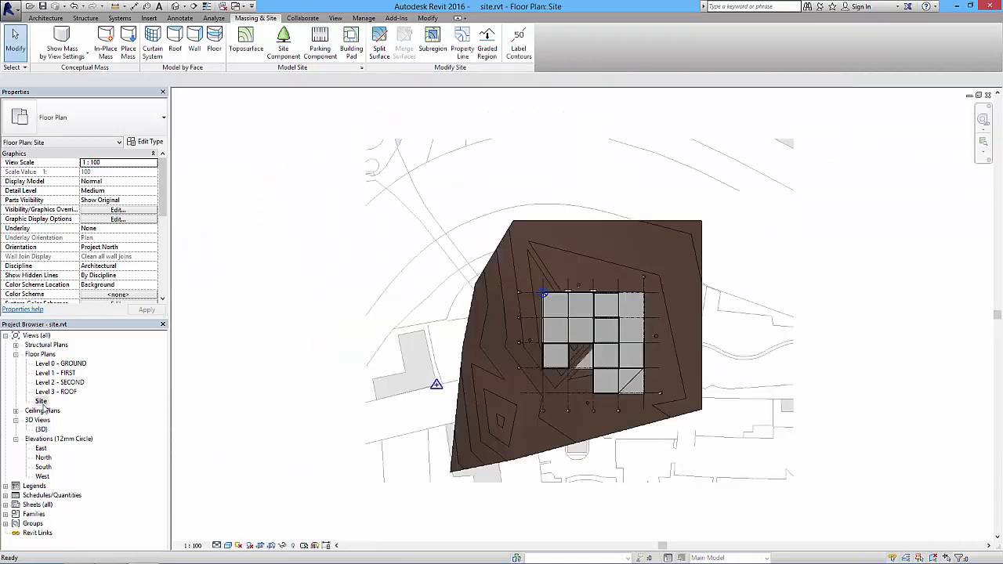
Move the toposurface to the left and enter Edit Surface mode.
{"action": "left_click", "coordinate": [592, 230]}
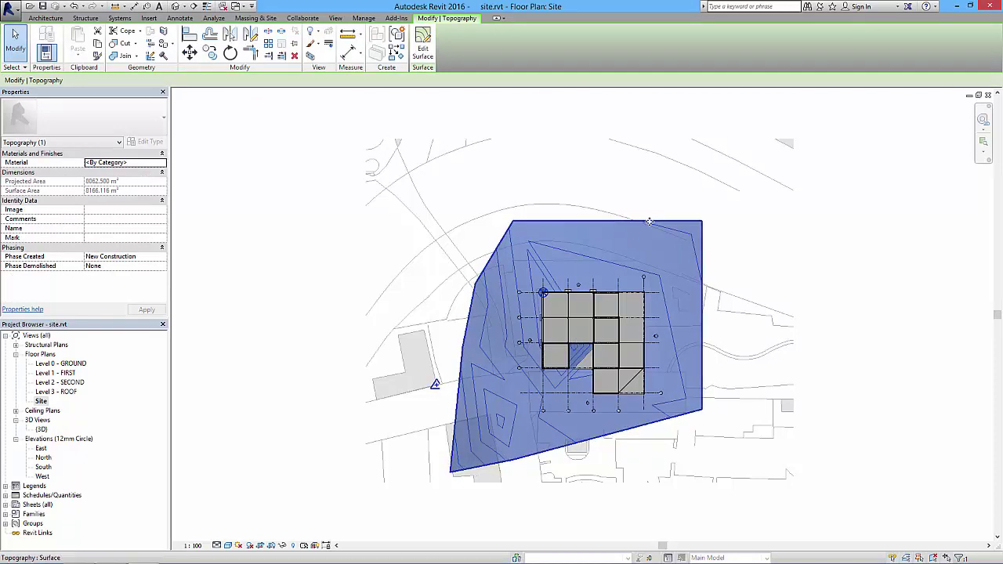
{"action": "left_click_drag", "start_coordinate": [641, 221], "coordinate": [536, 221]}
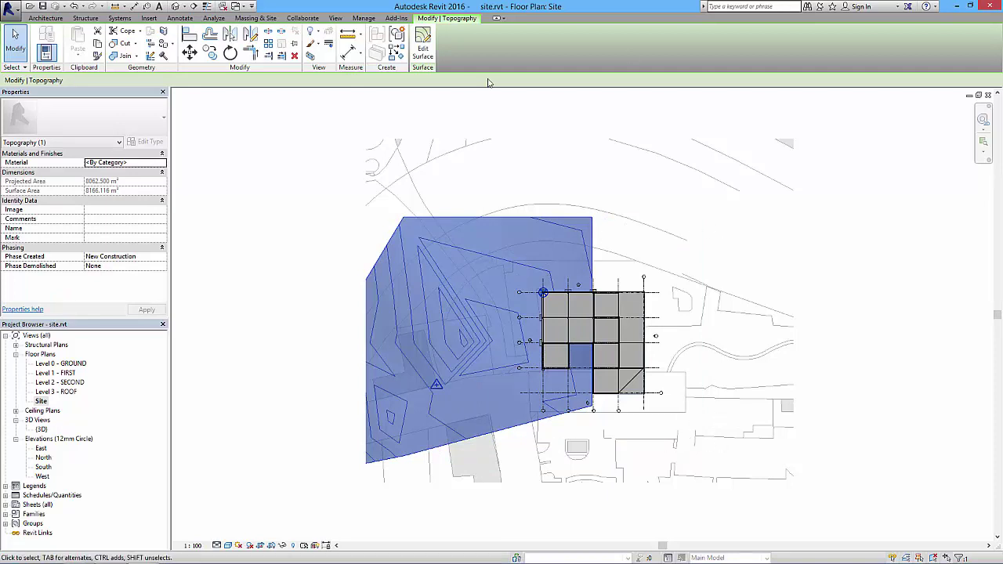
{"action": "left_click", "coordinate": [423, 47]}
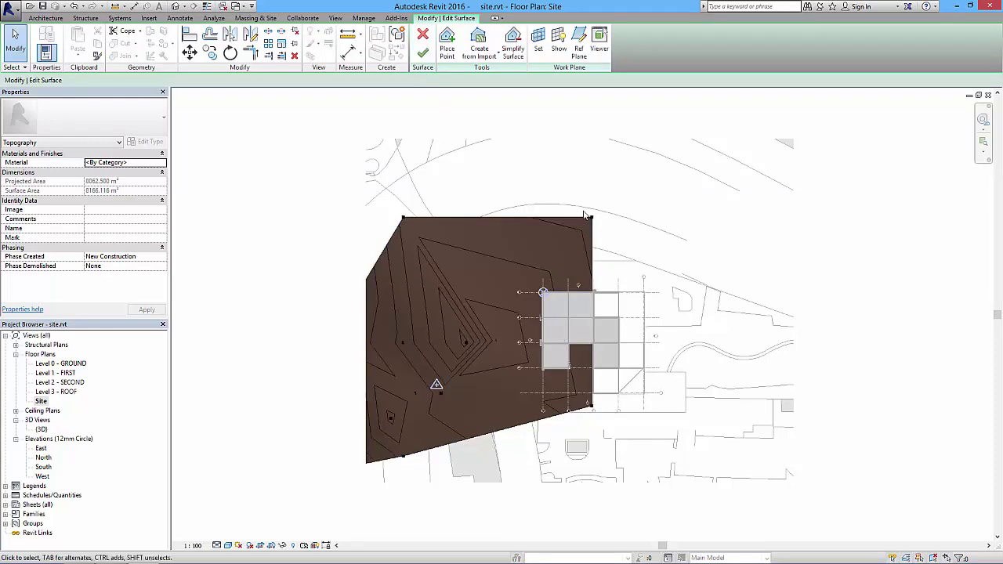
Inspect boundary points, stretch the right edge outward, then undo the stretch.
{"action": "left_click_drag", "start_coordinate": [541, 174], "coordinate": [638, 242]}
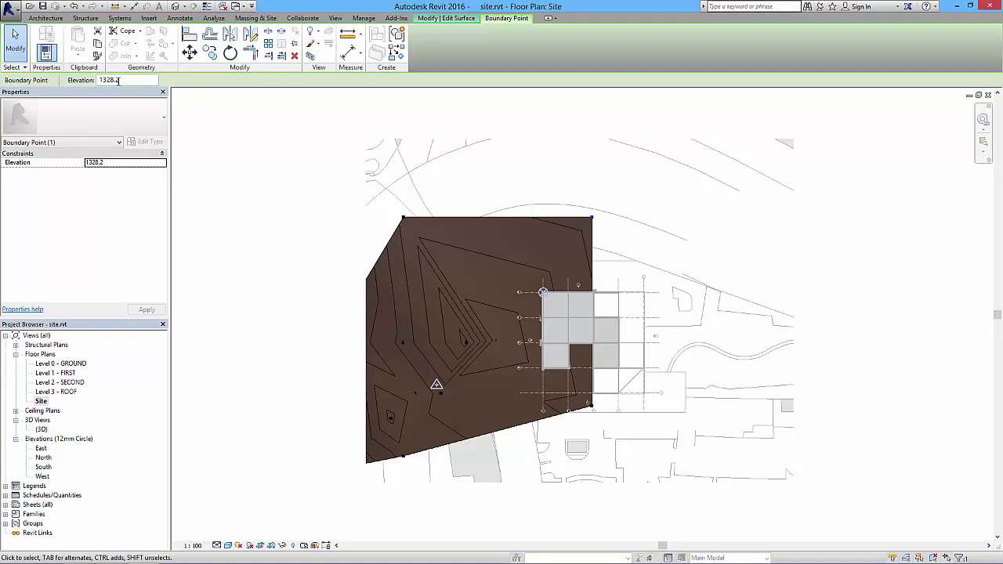
{"action": "left_click", "coordinate": [317, 184]}
{"action": "left_click_drag", "start_coordinate": [384, 198], "coordinate": [423, 242]}
{"action": "left_click_drag", "start_coordinate": [366, 475], "coordinate": [449, 502]}
{"action": "left_click", "coordinate": [220, 204]}
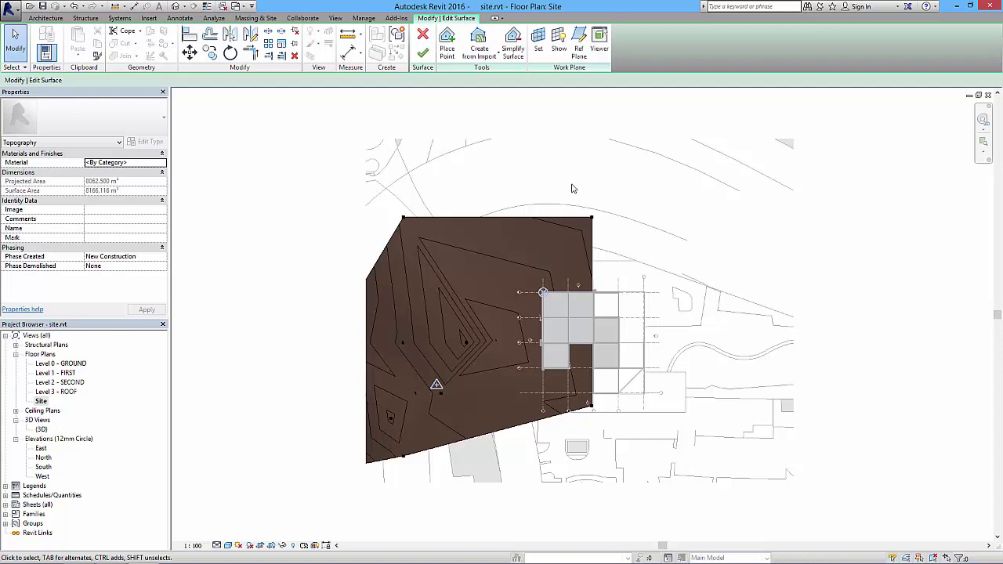
{"action": "left_click_drag", "start_coordinate": [572, 188], "coordinate": [643, 474]}
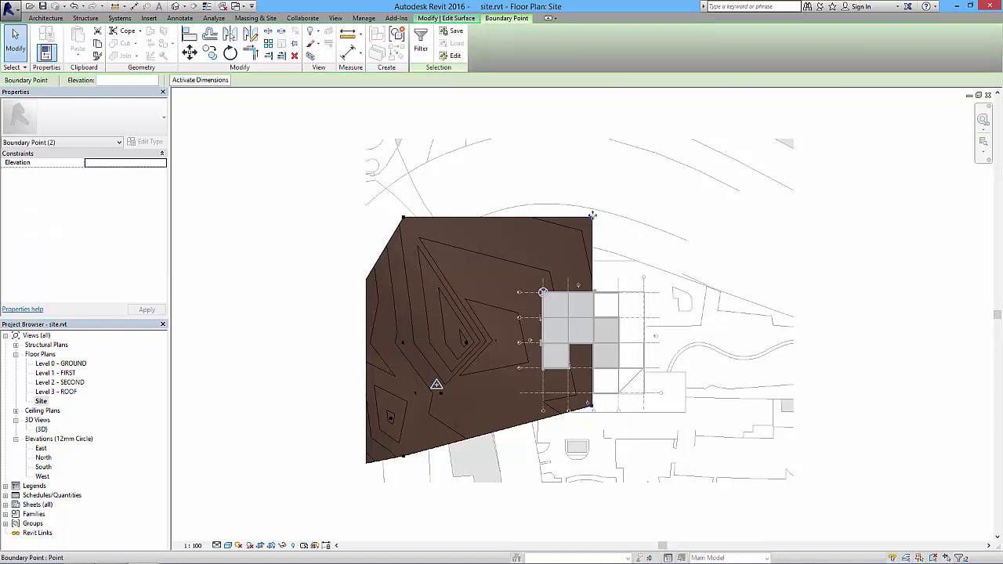
{"action": "left_click_drag", "start_coordinate": [593, 215], "coordinate": [723, 212]}
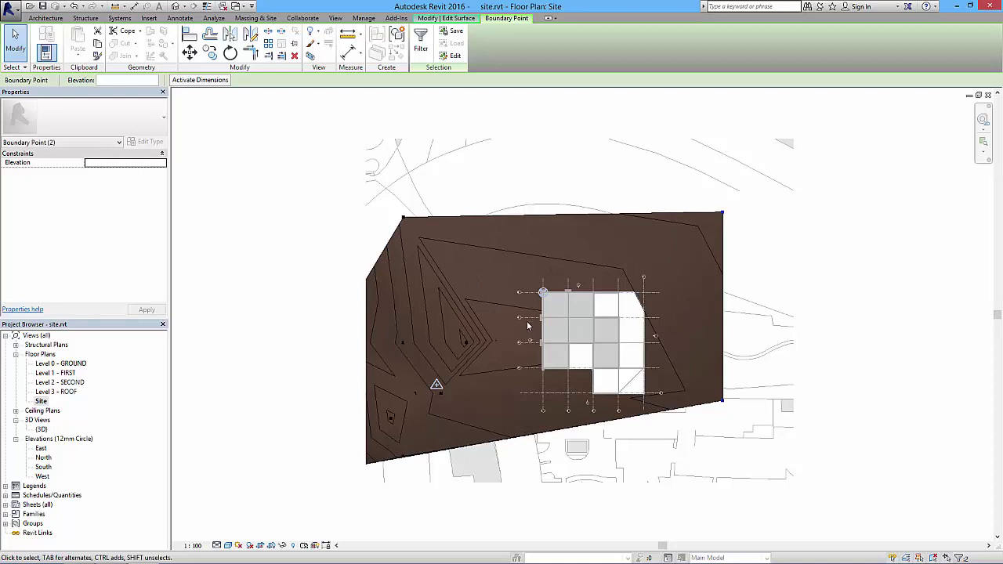
{"action": "key", "text": "ctrl+z"}
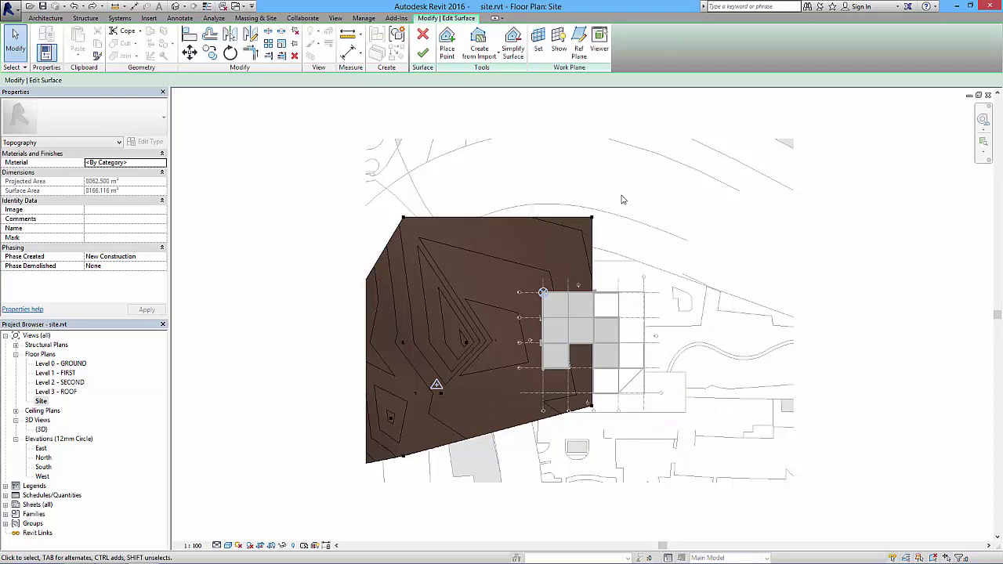
Place three new surface points at elevation 0.0 right of and below the building.
{"action": "left_click", "coordinate": [450, 37]}
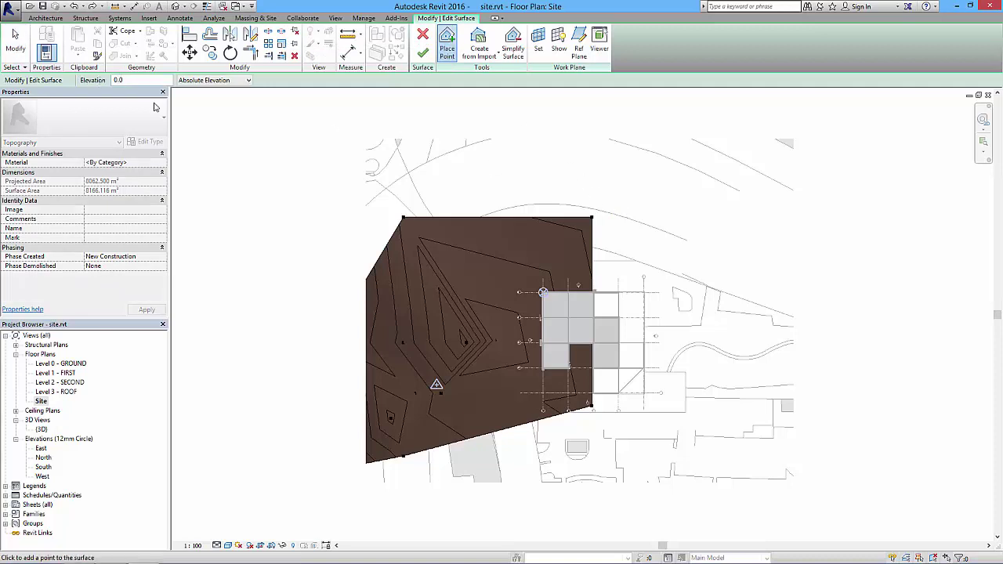
{"action": "left_click", "coordinate": [691, 220]}
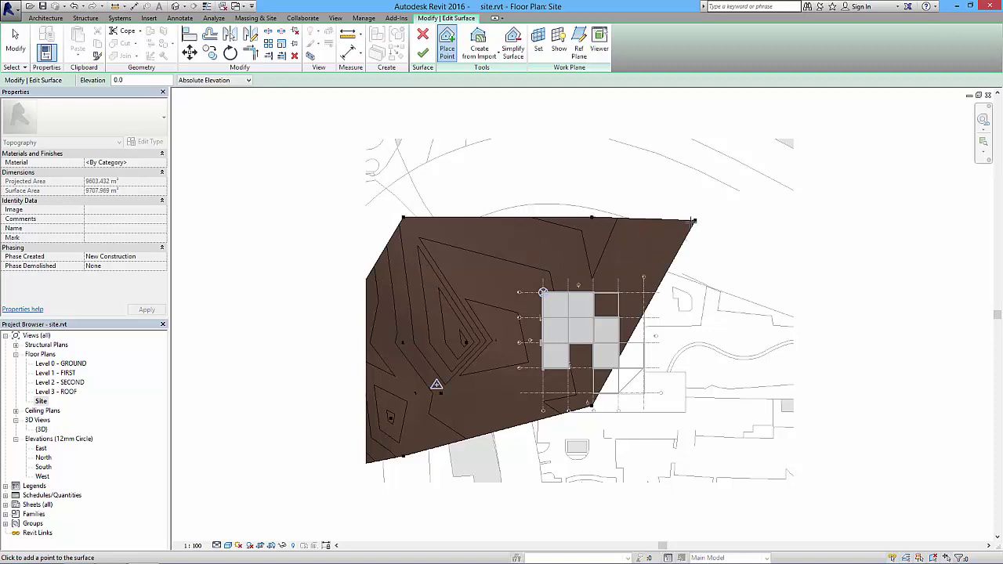
{"action": "left_click", "coordinate": [707, 425]}
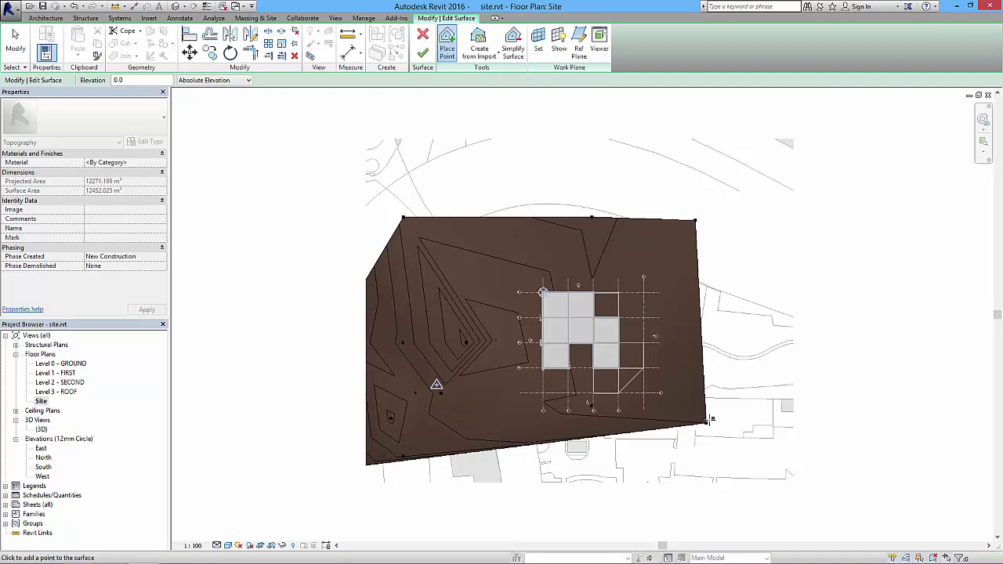
{"action": "left_click", "coordinate": [598, 453]}
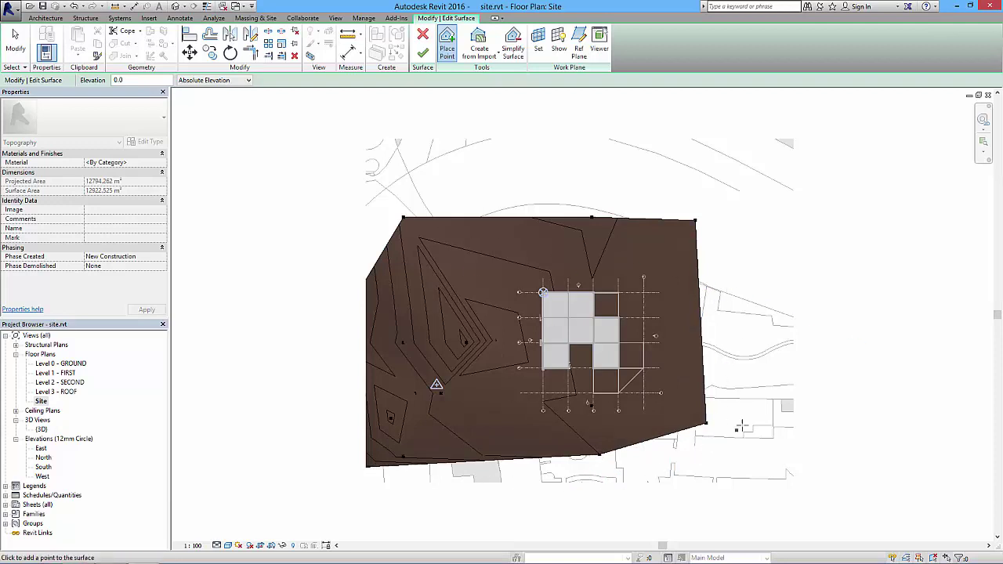
Set point elevation to 250 and place two points on the right plus one endpoint.
{"action": "double_click", "coordinate": [131, 79]}
{"action": "type", "text": "250"}
{"action": "left_click", "coordinate": [673, 258]}
{"action": "left_click", "coordinate": [674, 362]}
{"action": "left_click", "coordinate": [446, 319]}
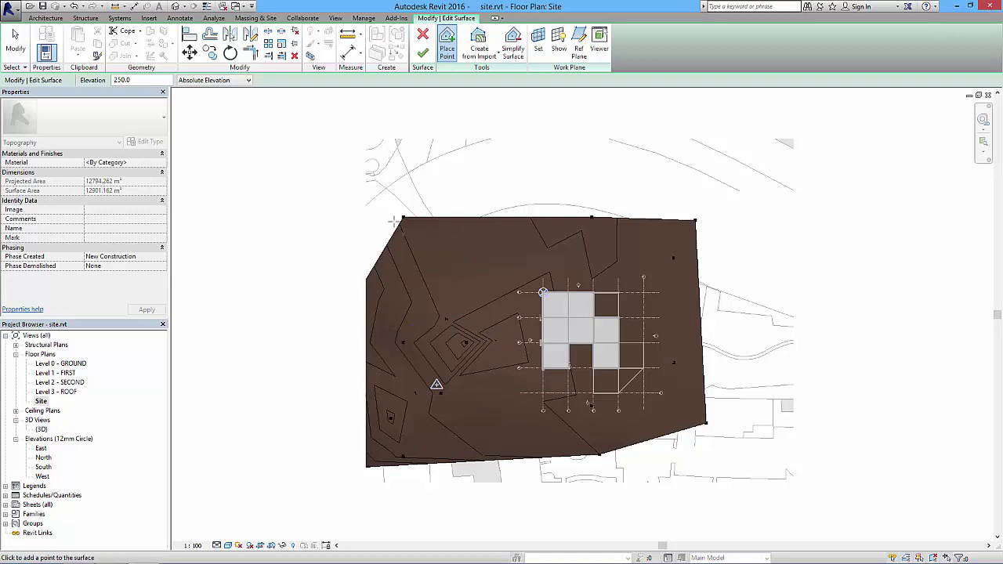
Finish the surface edit and orbit the 3D view around the building on the extended ground.
{"action": "left_click", "coordinate": [422, 53]}
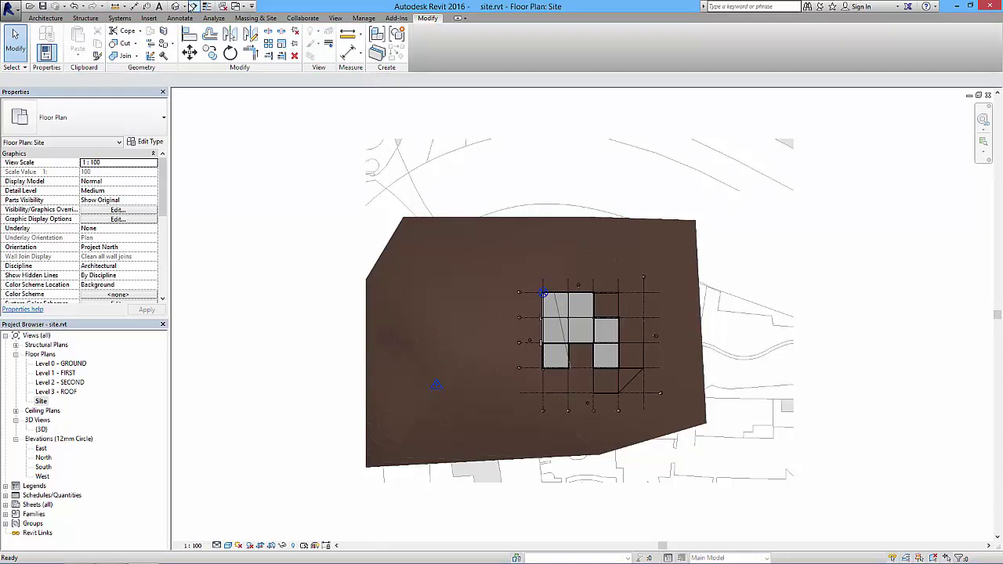
{"action": "left_click", "coordinate": [176, 6]}
{"action": "scroll", "coordinate": [254, 174], "scroll_direction": "down", "scroll_amount": 5}
{"action": "middle_click_drag", "start_coordinate": [256, 249], "coordinate": [564, 206], "text": "shift"}
{"action": "middle_click_drag", "start_coordinate": [542, 248], "coordinate": [598, 273], "text": "shift"}
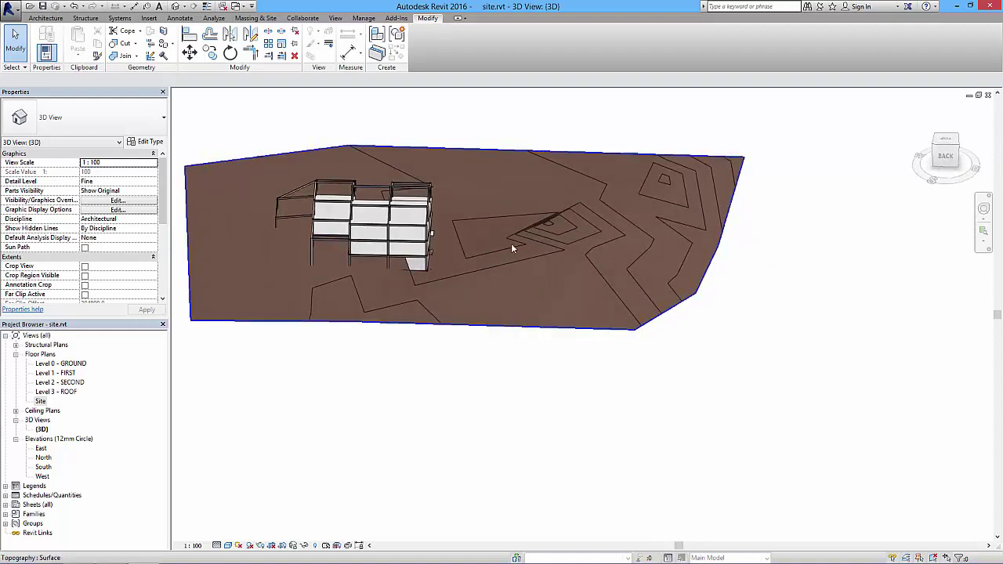
{"action": "middle_click_drag", "start_coordinate": [503, 251], "coordinate": [482, 300], "text": "shift"}
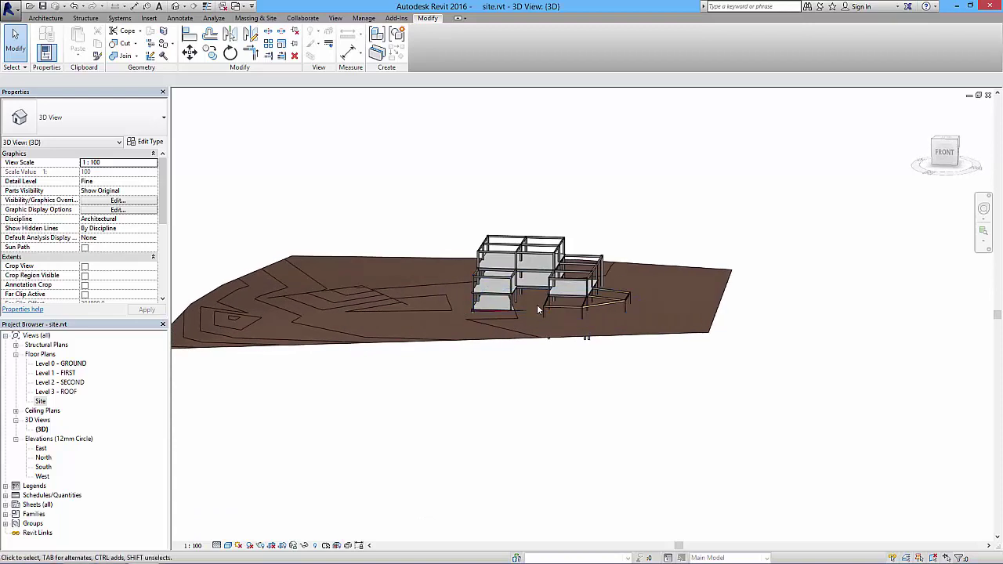
{"action": "middle_click_drag", "start_coordinate": [538, 305], "coordinate": [517, 432], "text": "shift"}
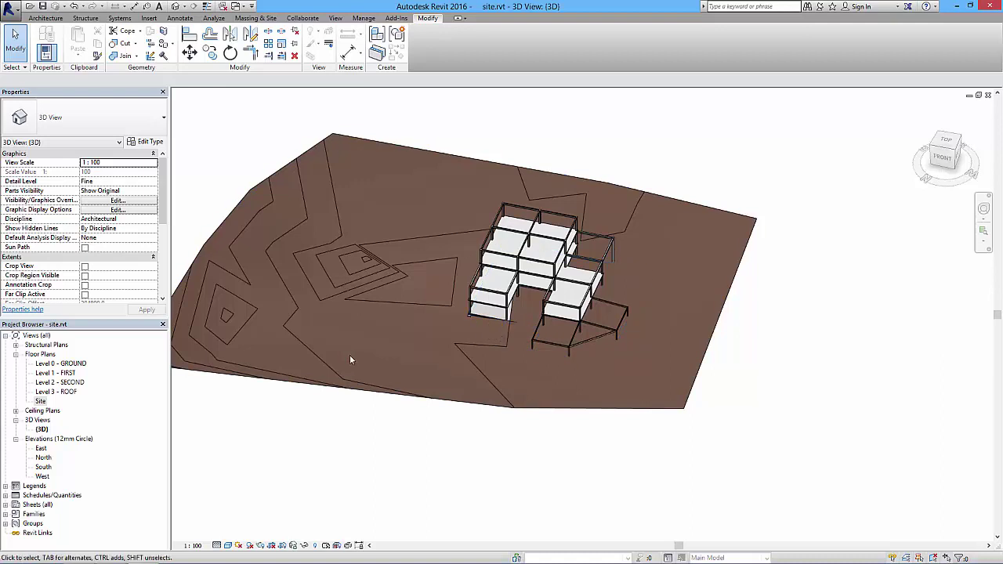
Show the Site plan in Hidden Line style, centred on the building grid, with Massing & Site tools.
{"action": "double_click", "coordinate": [40, 403]}
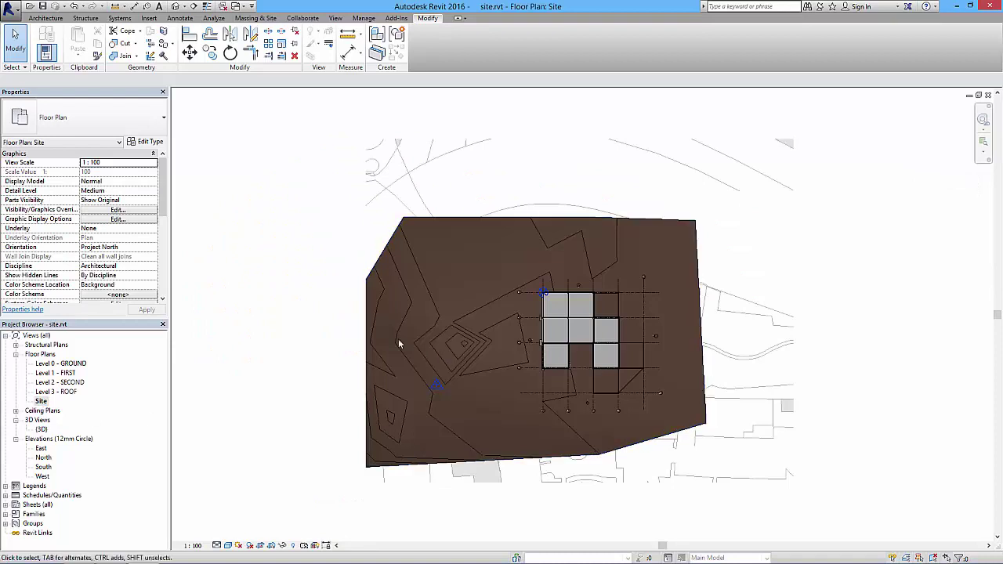
{"action": "middle_click_drag", "start_coordinate": [471, 364], "coordinate": [376, 315]}
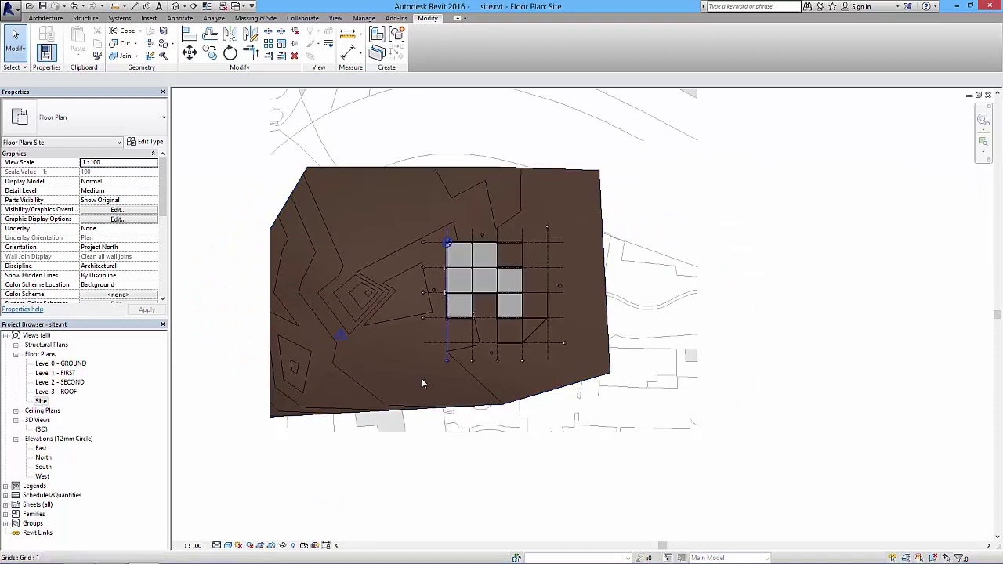
{"action": "left_click", "coordinate": [231, 546]}
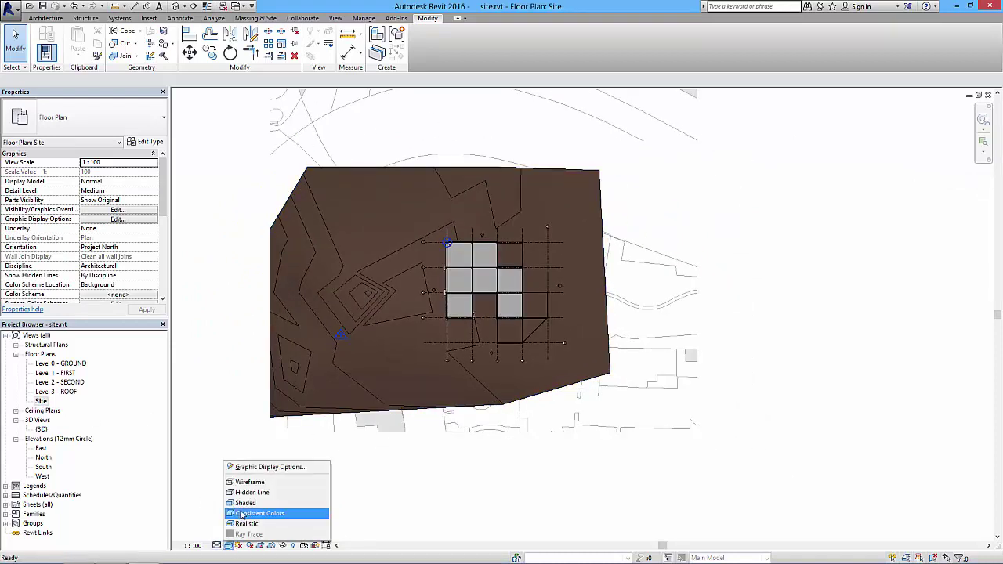
{"action": "left_click", "coordinate": [248, 493]}
{"action": "scroll", "coordinate": [485, 270], "scroll_direction": "up", "scroll_amount": 5}
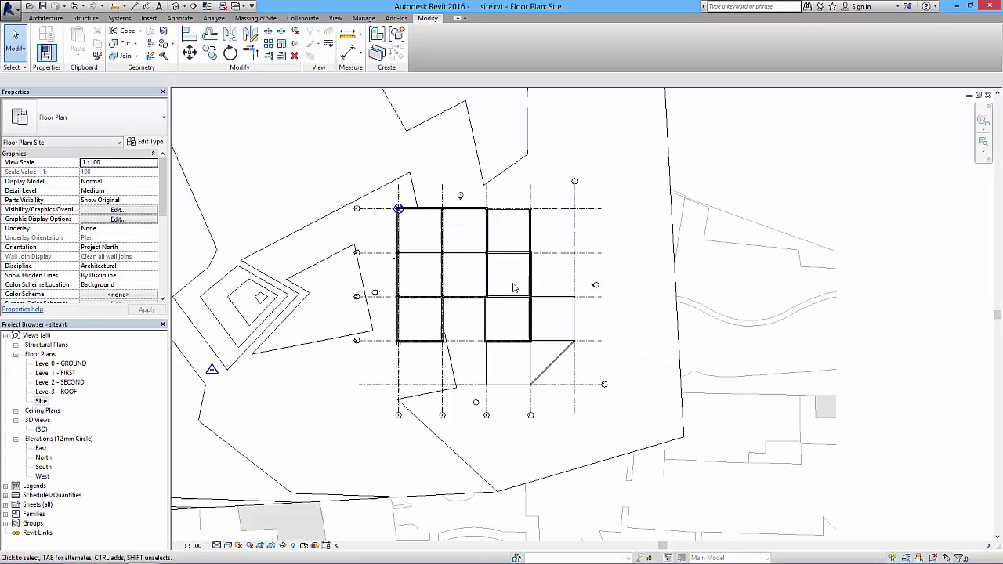
{"action": "middle_click_drag", "start_coordinate": [494, 274], "coordinate": [508, 301]}
{"action": "scroll", "coordinate": [508, 301], "scroll_direction": "down", "scroll_amount": 1}
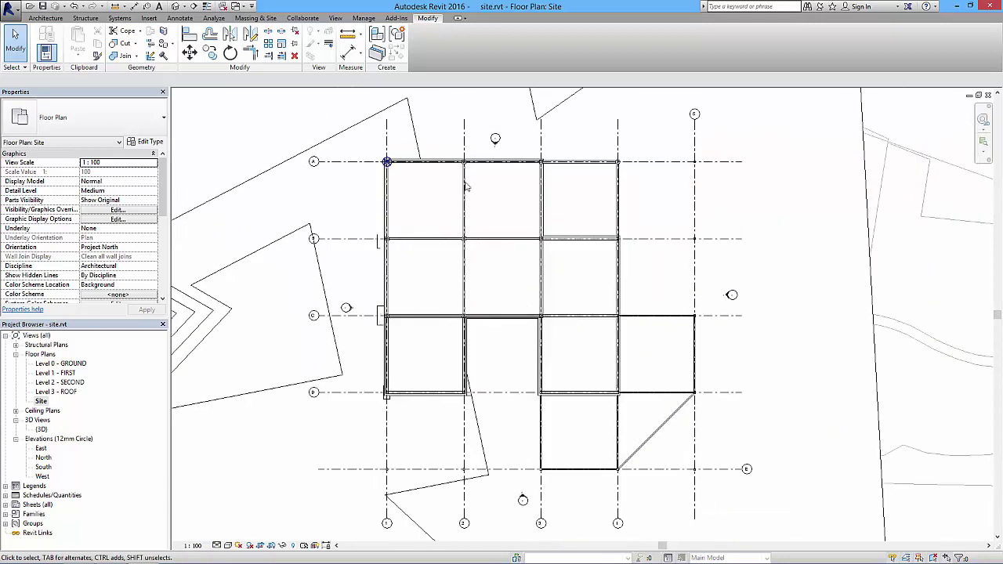
{"action": "left_click", "coordinate": [256, 18]}
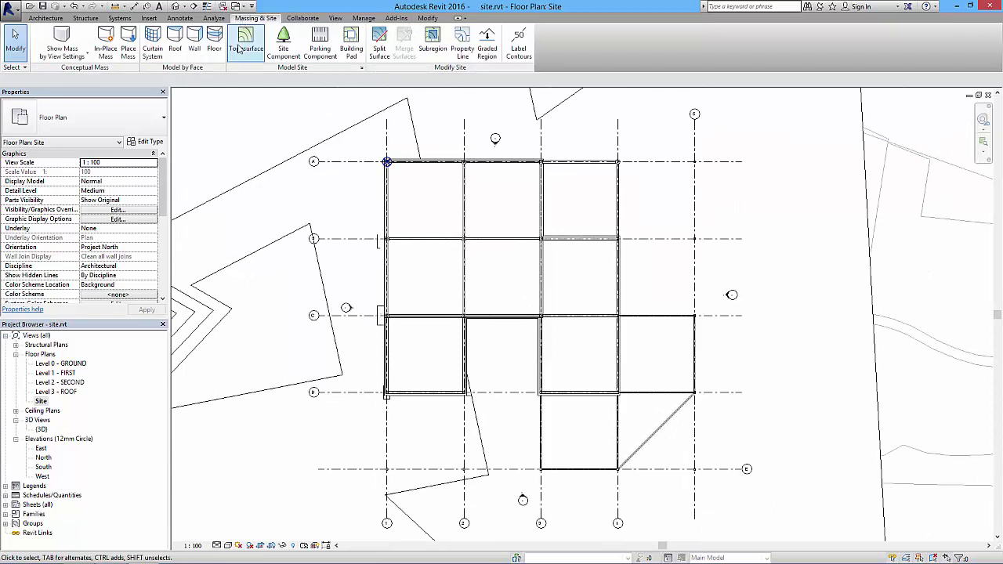
Start a Pad 1 building pad after reviewing its single 304.8 structure layer.
{"action": "left_click", "coordinate": [353, 52]}
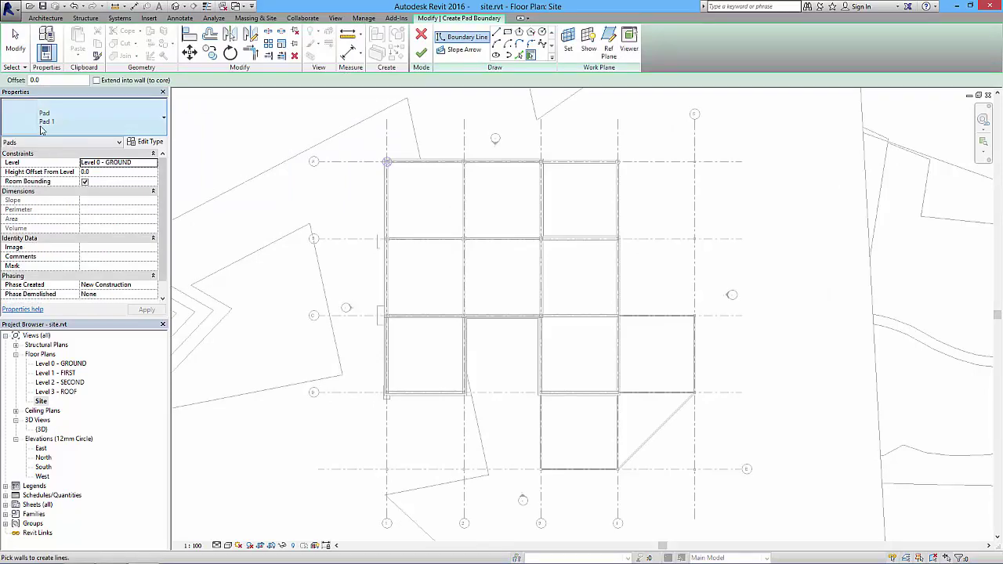
{"action": "left_click", "coordinate": [148, 141]}
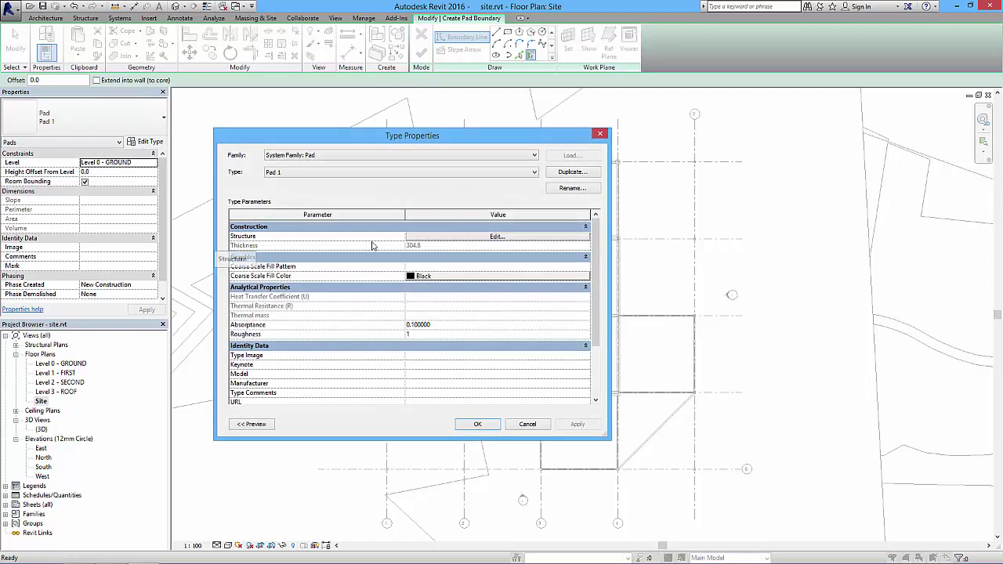
{"action": "left_click", "coordinate": [466, 237]}
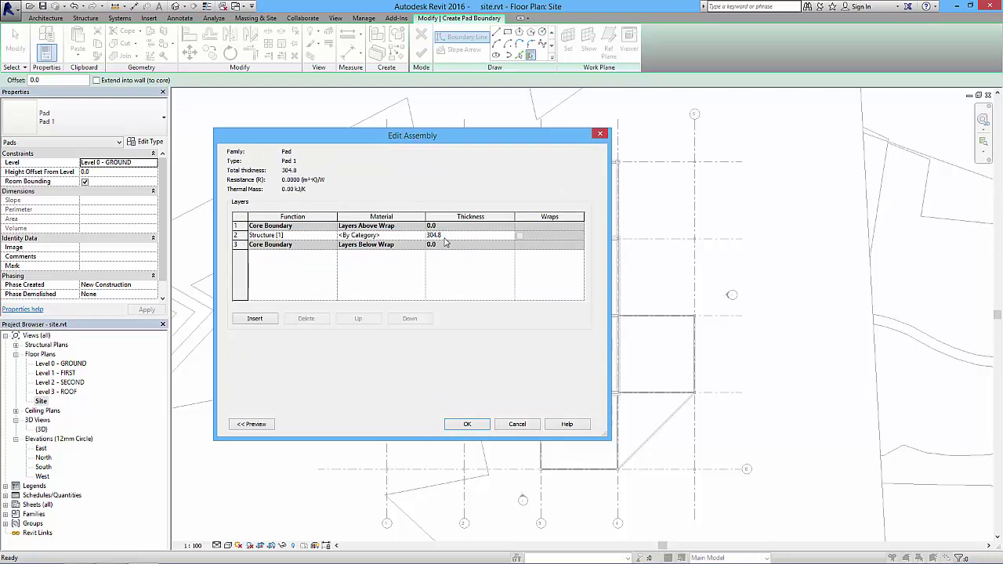
{"action": "left_click", "coordinate": [468, 425]}
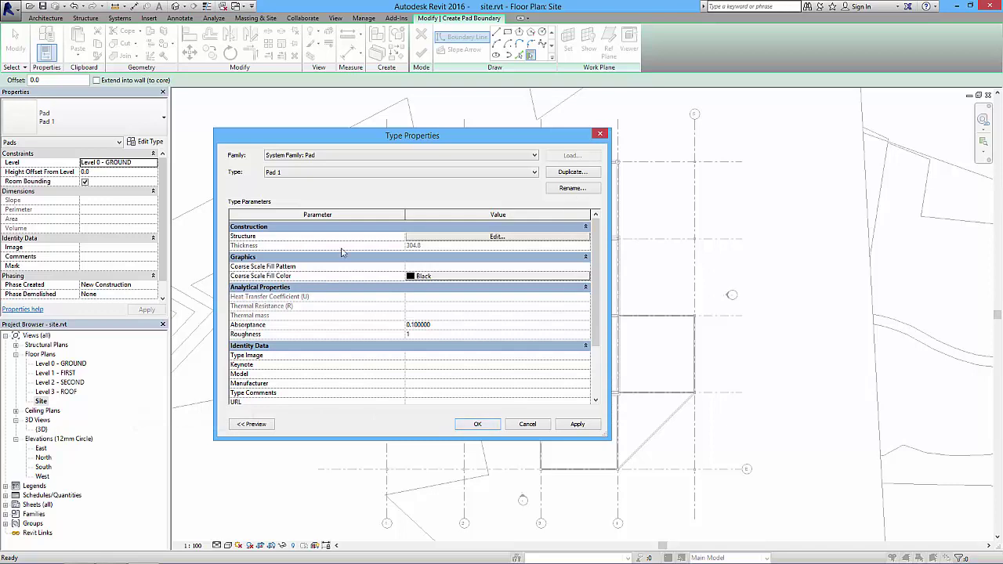
{"action": "left_click", "coordinate": [478, 424]}
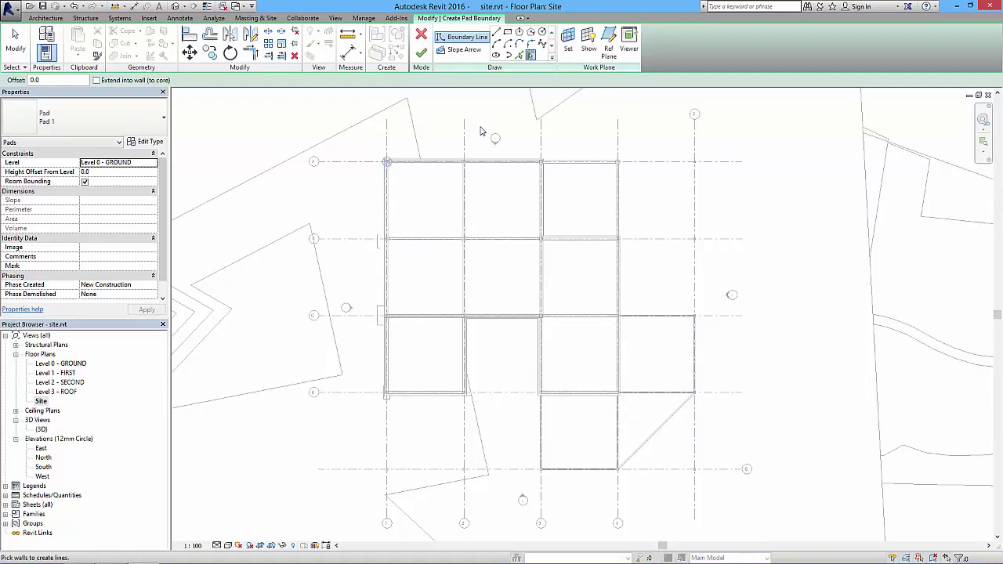
Pick boundary lines at offset 300 along the top and left slab edges.
{"action": "left_click", "coordinate": [523, 56]}
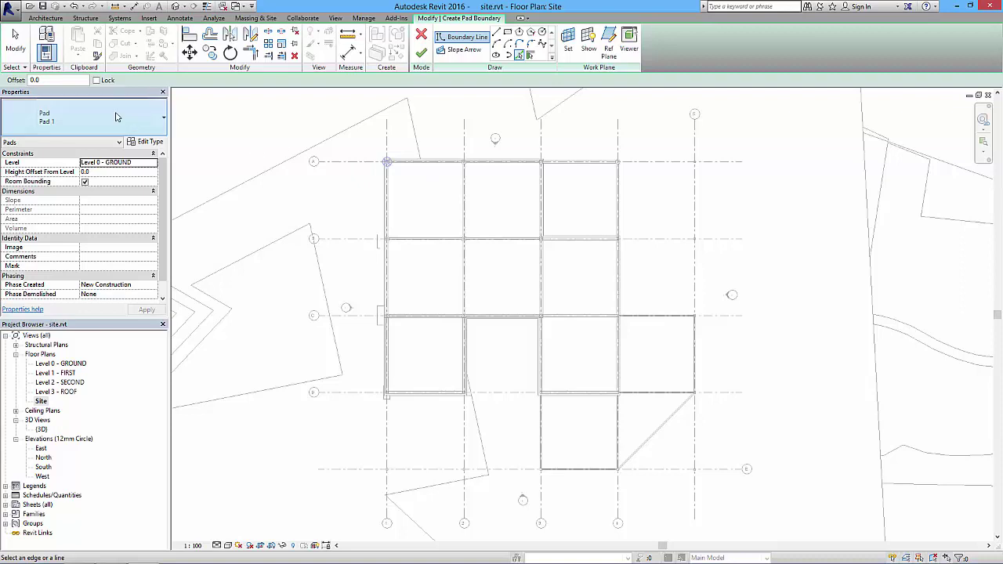
{"action": "double_click", "coordinate": [36, 81]}
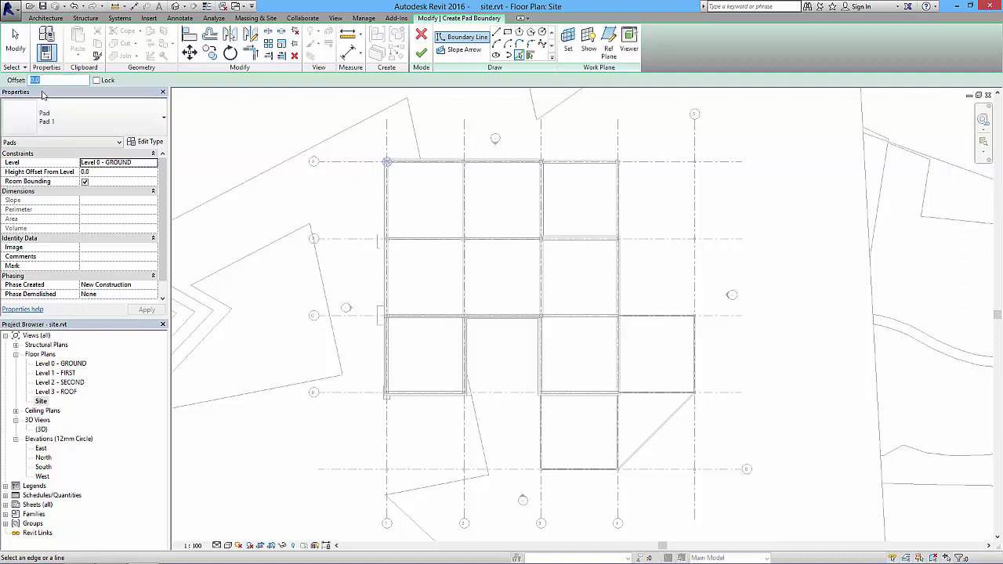
{"action": "type", "text": "300"}
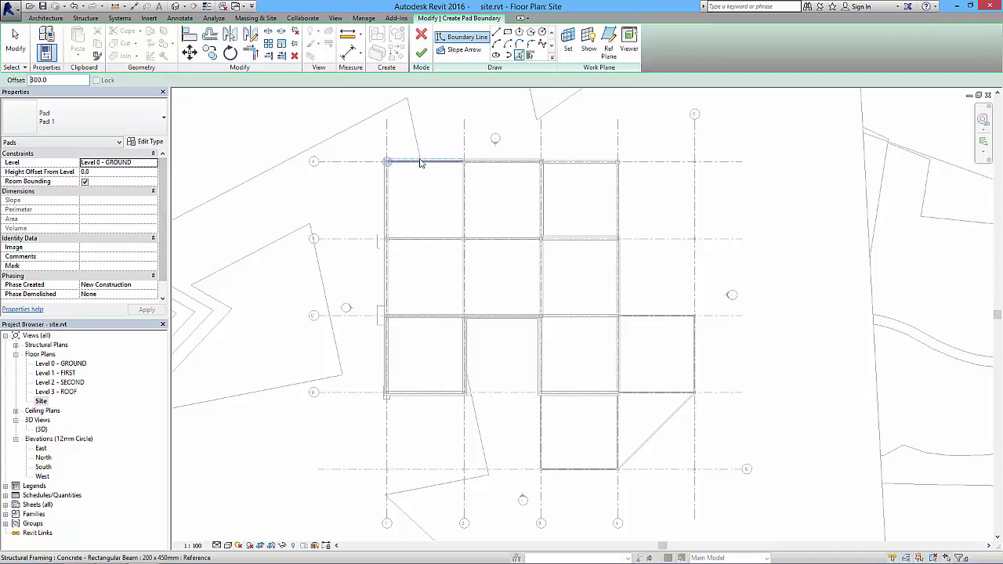
{"action": "middle_click_drag", "start_coordinate": [432, 157], "coordinate": [421, 201]}
{"action": "scroll", "coordinate": [421, 201], "scroll_direction": "up", "scroll_amount": 5}
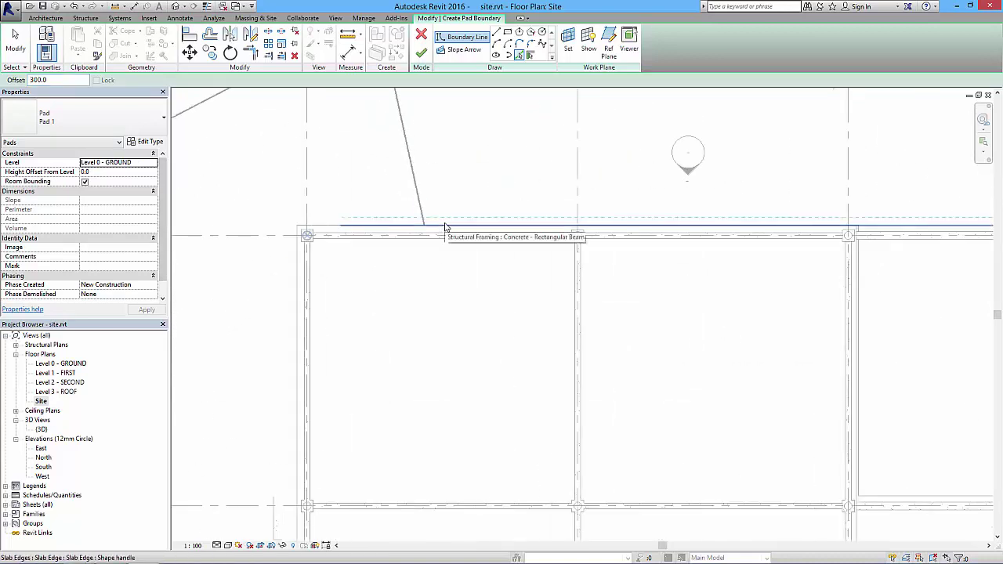
{"action": "left_click", "coordinate": [444, 223]}
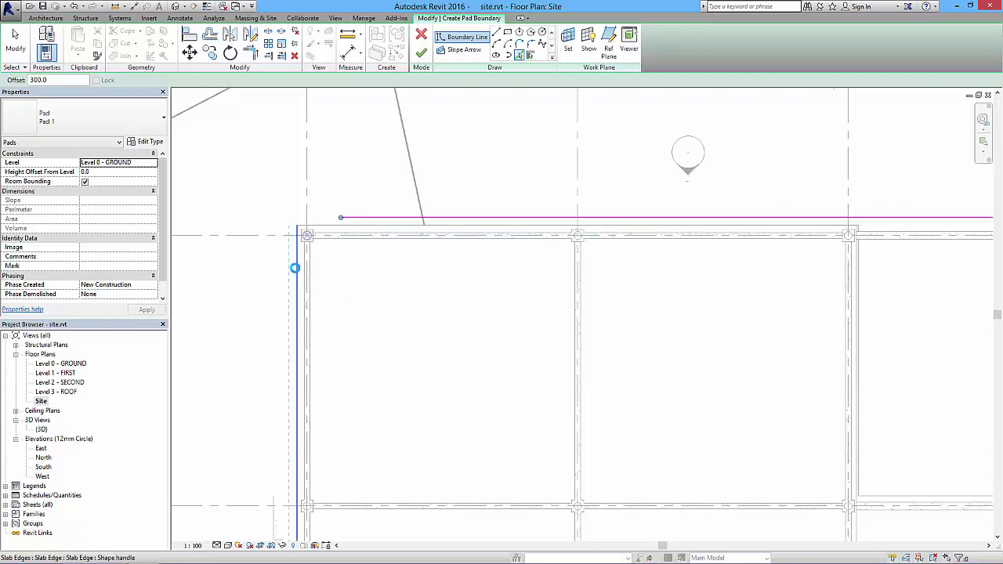
{"action": "left_click", "coordinate": [294, 271]}
Continue picking bottom, bay, lower and right slab edges as 300-offset pad boundary lines.
{"action": "middle_click_drag", "start_coordinate": [387, 324], "coordinate": [423, 71]}
{"action": "middle_click_drag", "start_coordinate": [408, 378], "coordinate": [406, 128]}
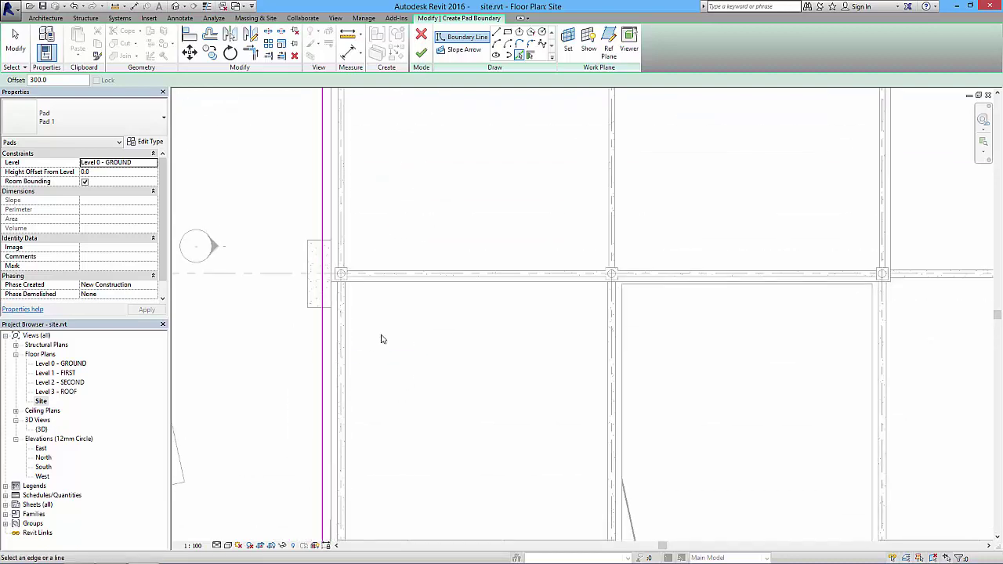
{"action": "middle_click_drag", "start_coordinate": [376, 373], "coordinate": [382, 153]}
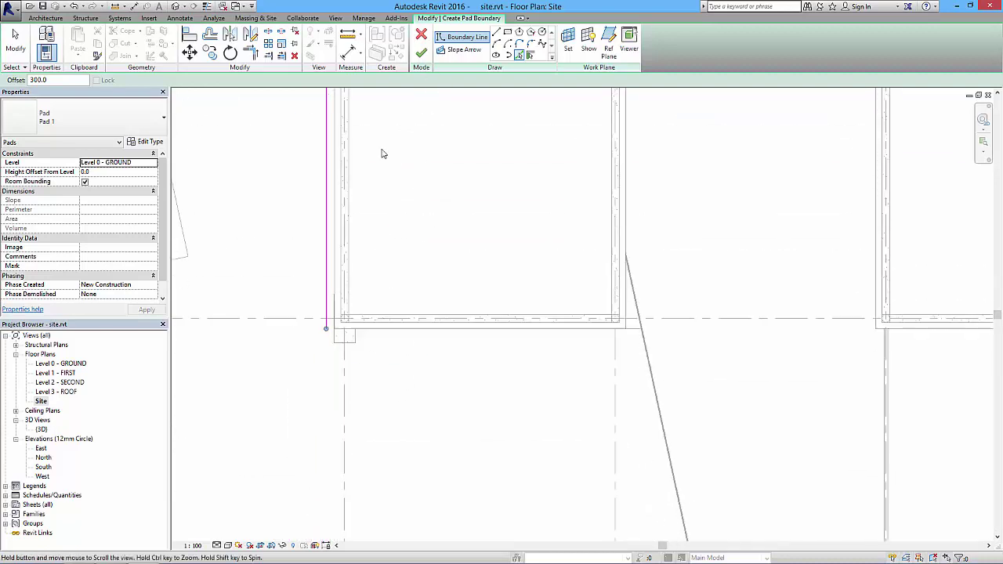
{"action": "left_click", "coordinate": [383, 343]}
{"action": "middle_click_drag", "start_coordinate": [461, 410], "coordinate": [329, 403]}
{"action": "scroll", "coordinate": [587, 338], "scroll_direction": "down", "scroll_amount": 4}
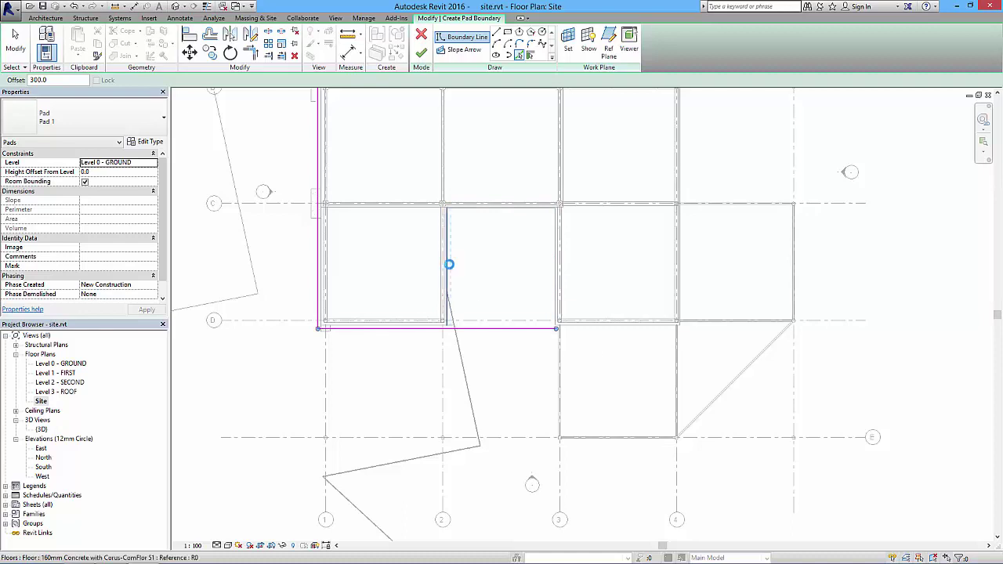
{"action": "left_click", "coordinate": [448, 262]}
{"action": "left_click", "coordinate": [478, 209]}
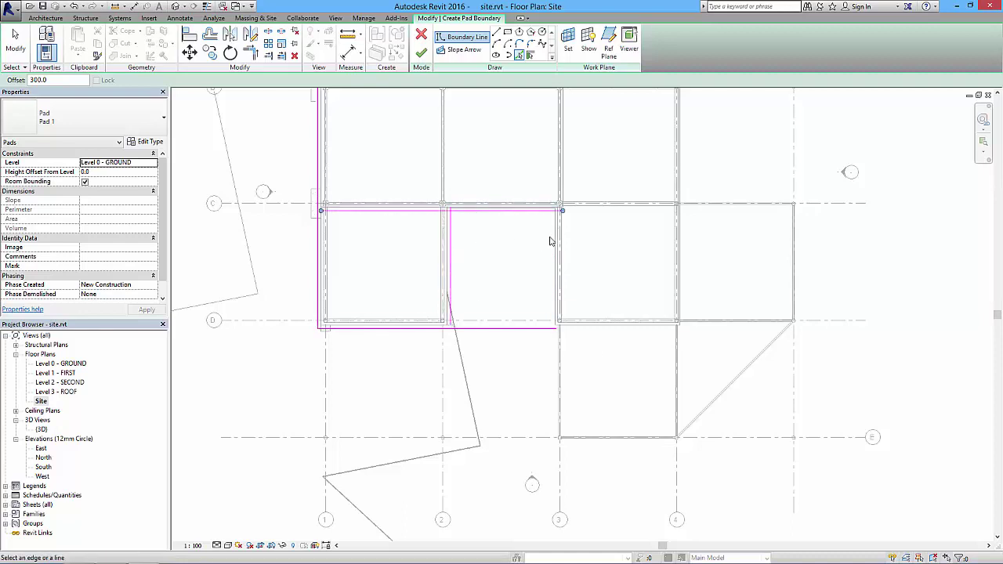
{"action": "left_click", "coordinate": [554, 242]}
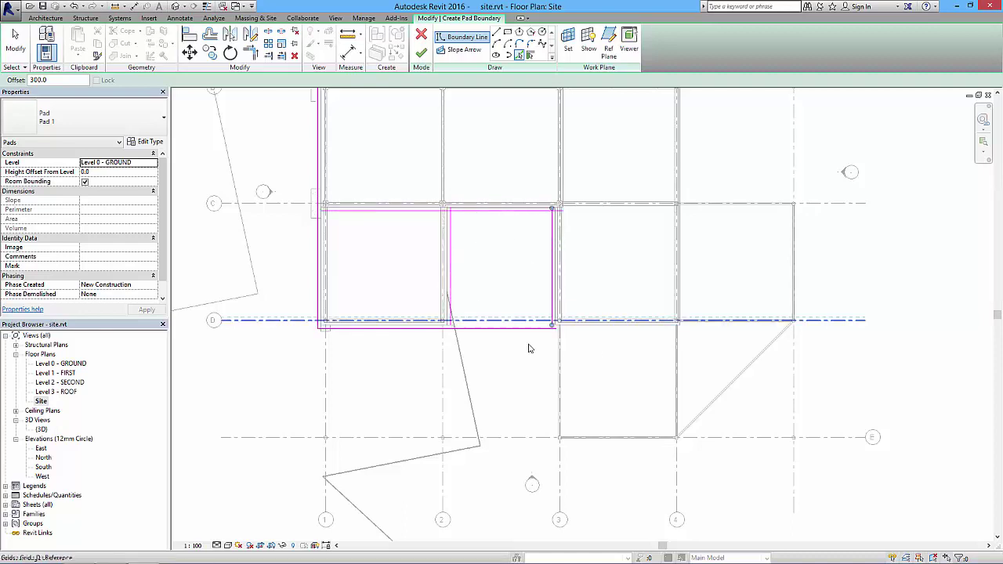
{"action": "left_click", "coordinate": [589, 327]}
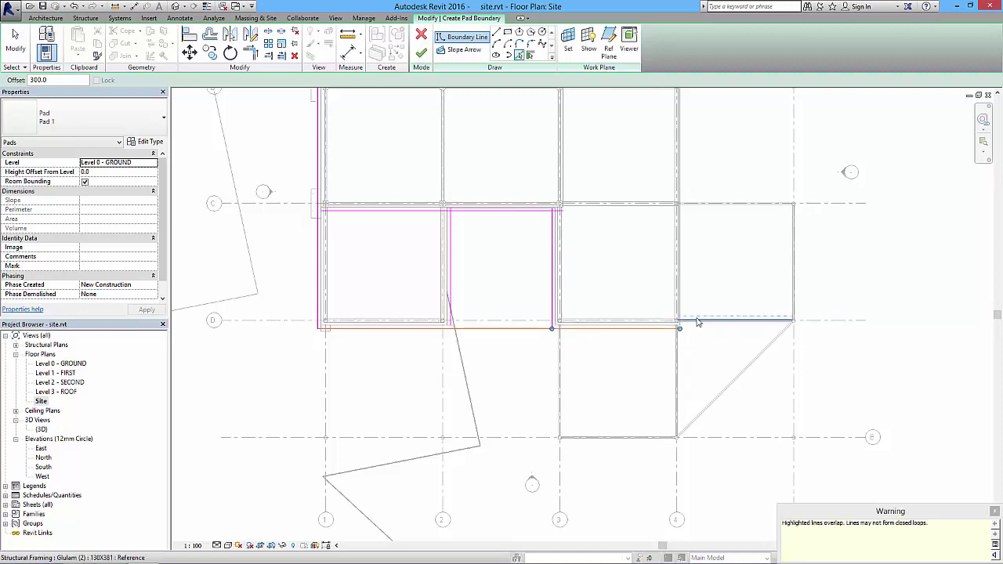
{"action": "left_click", "coordinate": [683, 258]}
{"action": "middle_click_drag", "start_coordinate": [679, 90], "coordinate": [656, 278]}
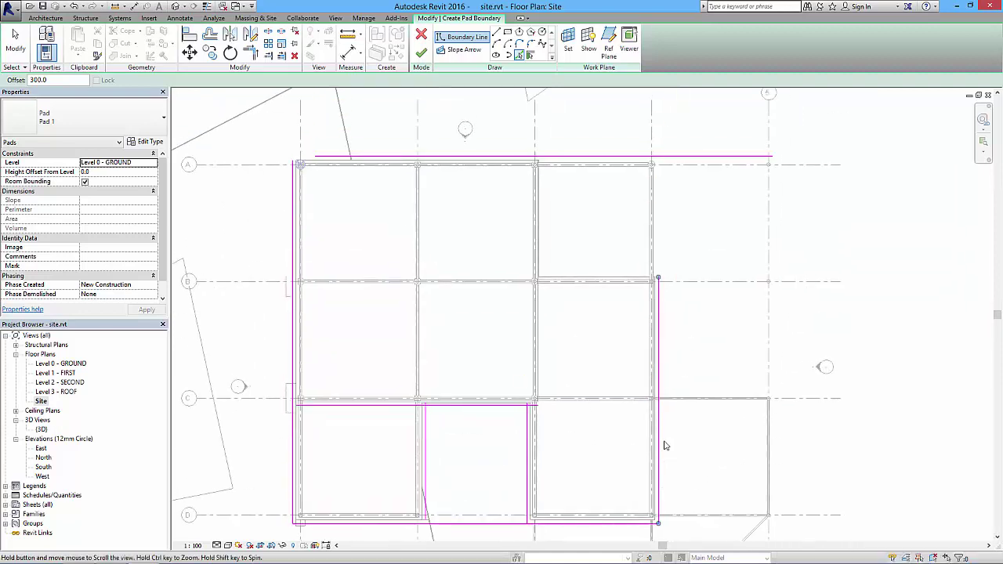
Trim the left and top pad boundary lines to a clean top-left corner.
{"action": "left_click", "coordinate": [252, 53]}
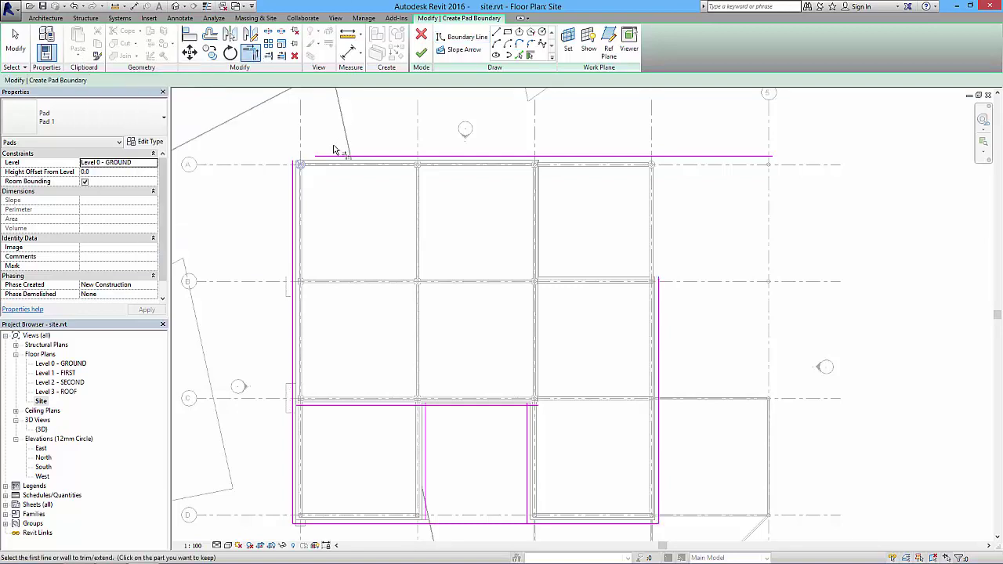
{"action": "left_click", "coordinate": [293, 188]}
{"action": "left_click", "coordinate": [328, 157]}
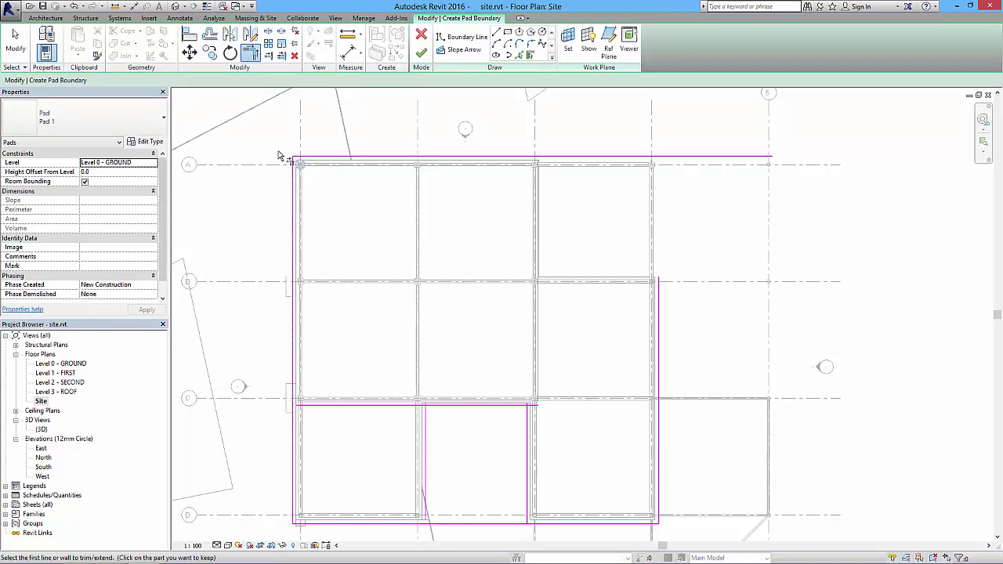
Corner the top and right boundary lines, then pick a lower vertical boundary line to trim.
{"action": "left_click", "coordinate": [660, 302]}
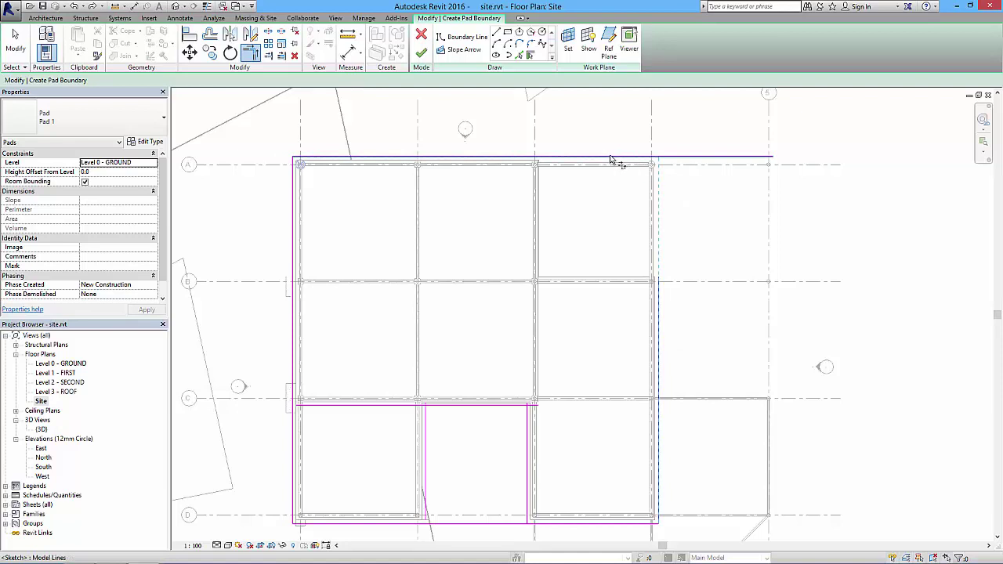
{"action": "left_click", "coordinate": [692, 159]}
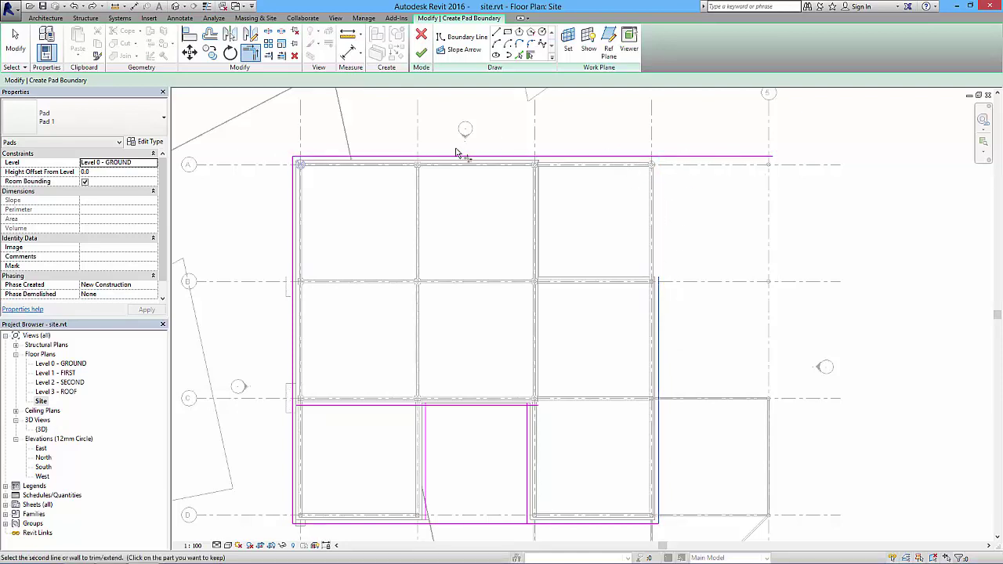
{"action": "left_click", "coordinate": [630, 159]}
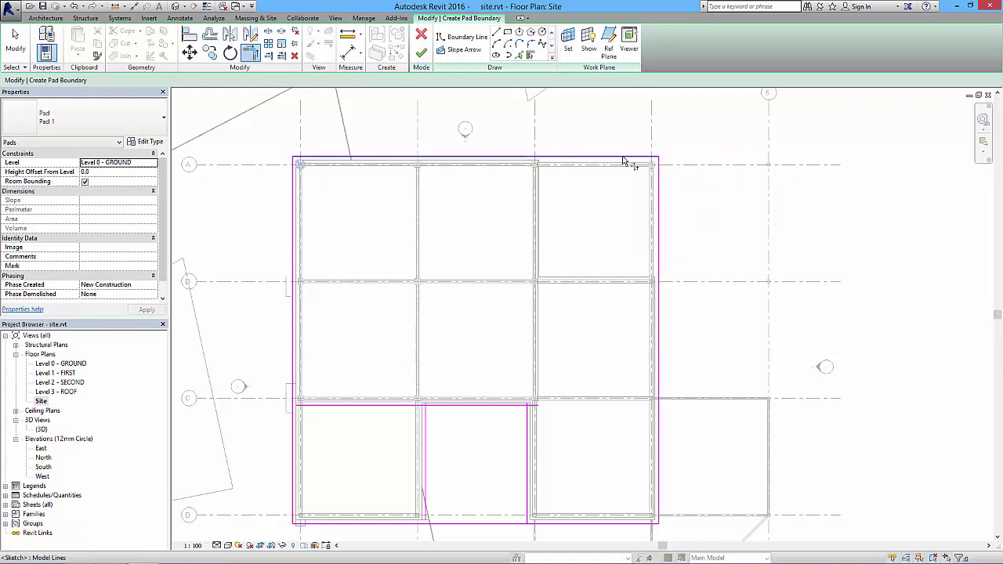
{"action": "middle_click_drag", "start_coordinate": [696, 373], "coordinate": [684, 213]}
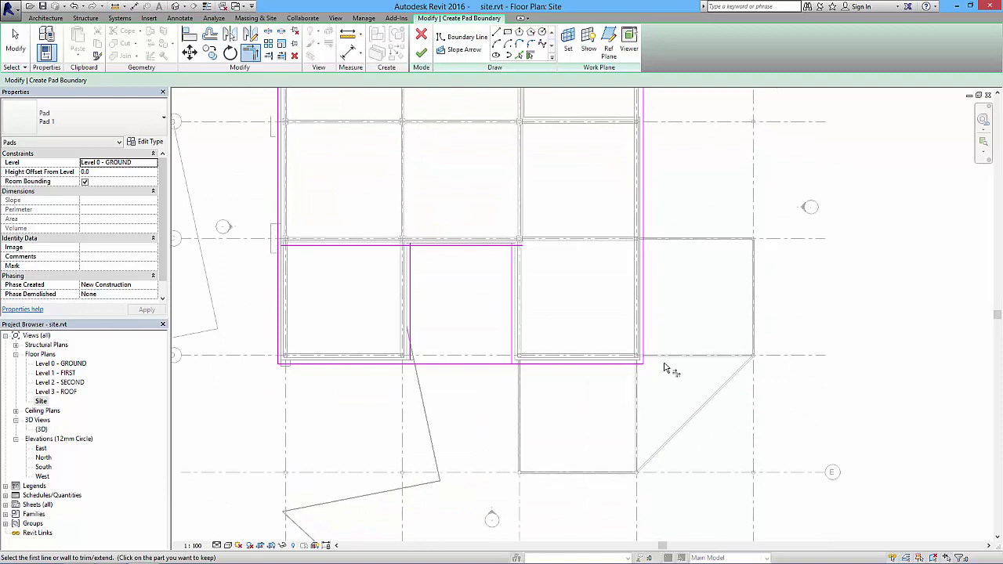
{"action": "left_click", "coordinate": [511, 330]}
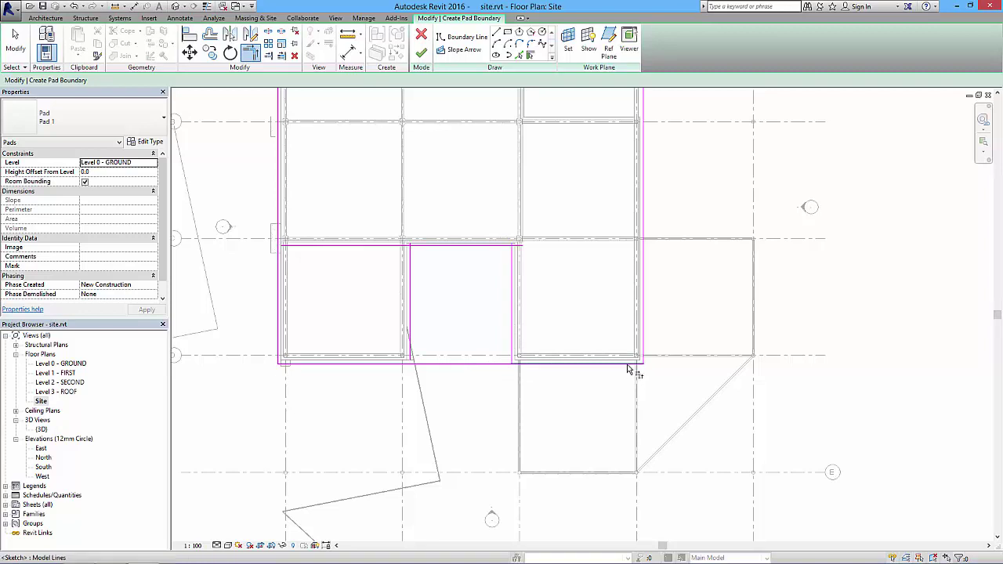
Finish cornering the lower vertical boundary line and end the trim tool.
{"action": "left_click", "coordinate": [496, 374]}
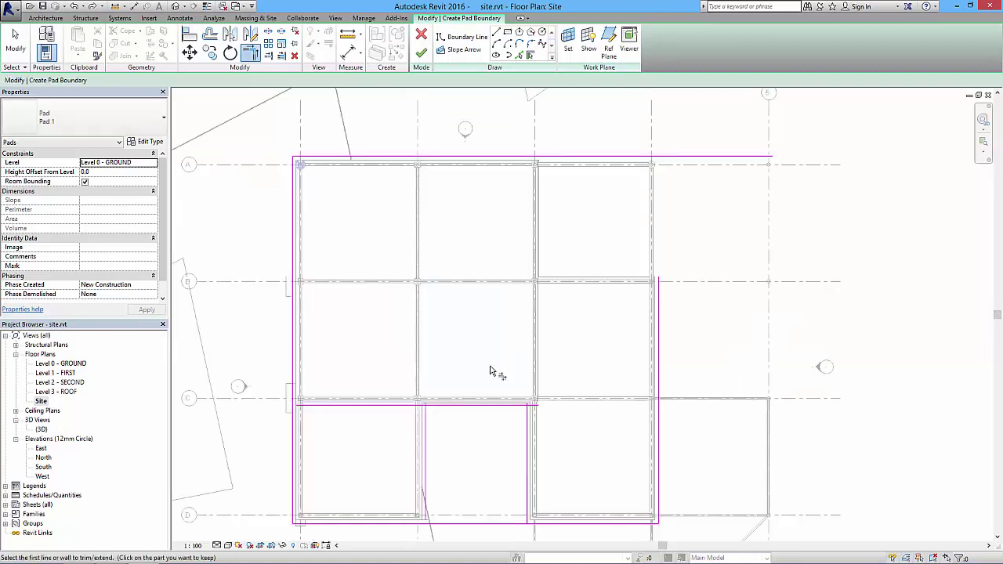
{"action": "middle_click_drag", "start_coordinate": [573, 420], "coordinate": [522, 316]}
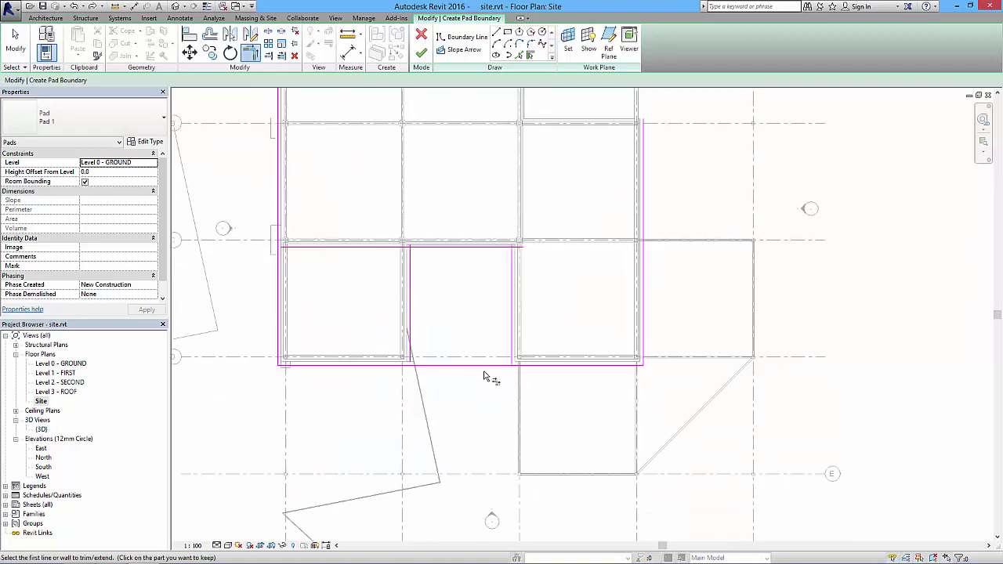
{"action": "key", "text": "Escape"}
Drag the bottom boundary line's right end back to the notch; delete, then restore the right segment.
{"action": "left_click", "coordinate": [515, 366]}
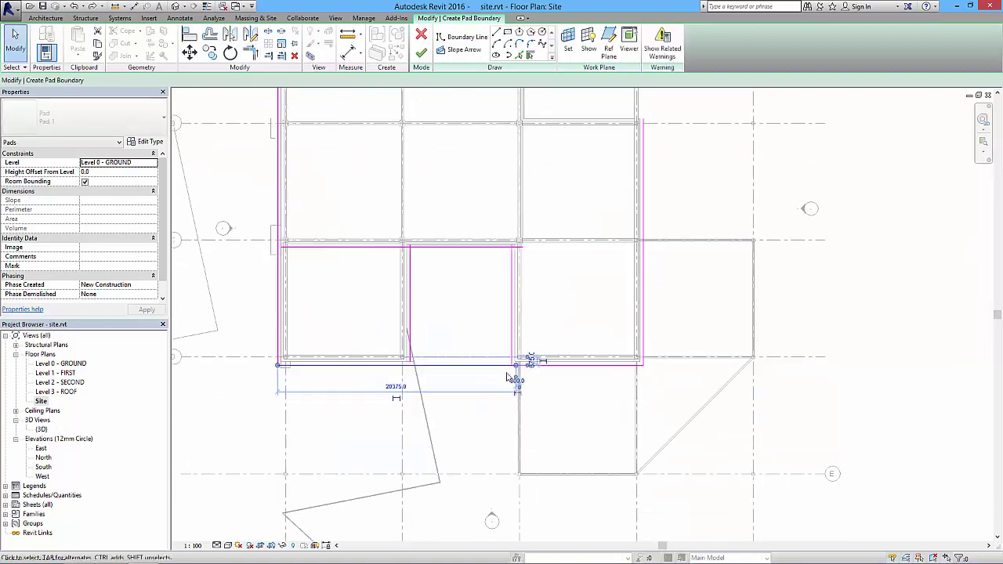
{"action": "left_click_drag", "start_coordinate": [515, 366], "coordinate": [430, 365]}
{"action": "left_click", "coordinate": [548, 365]}
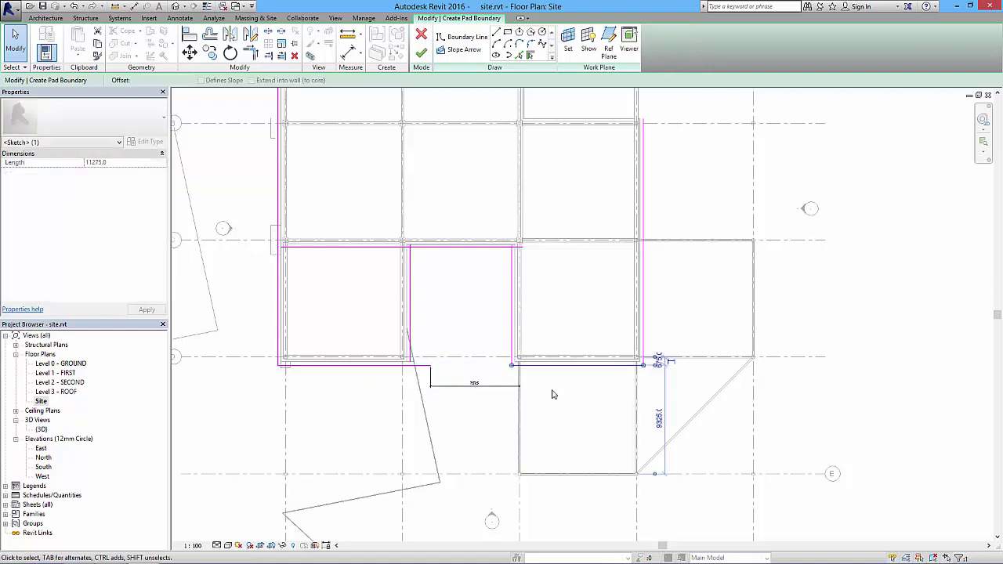
{"action": "key", "text": "Delete"}
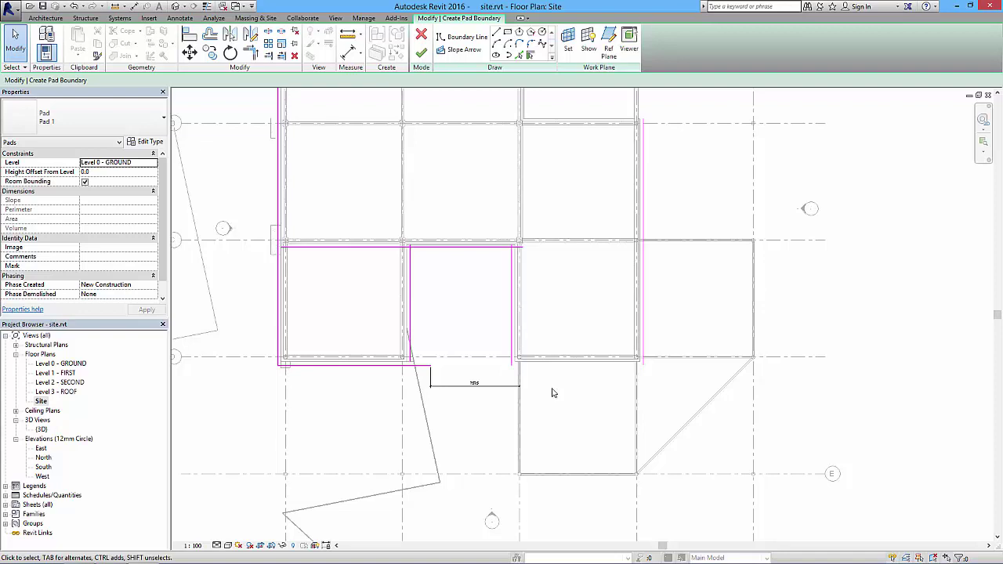
{"action": "key", "text": "ctrl+z"}
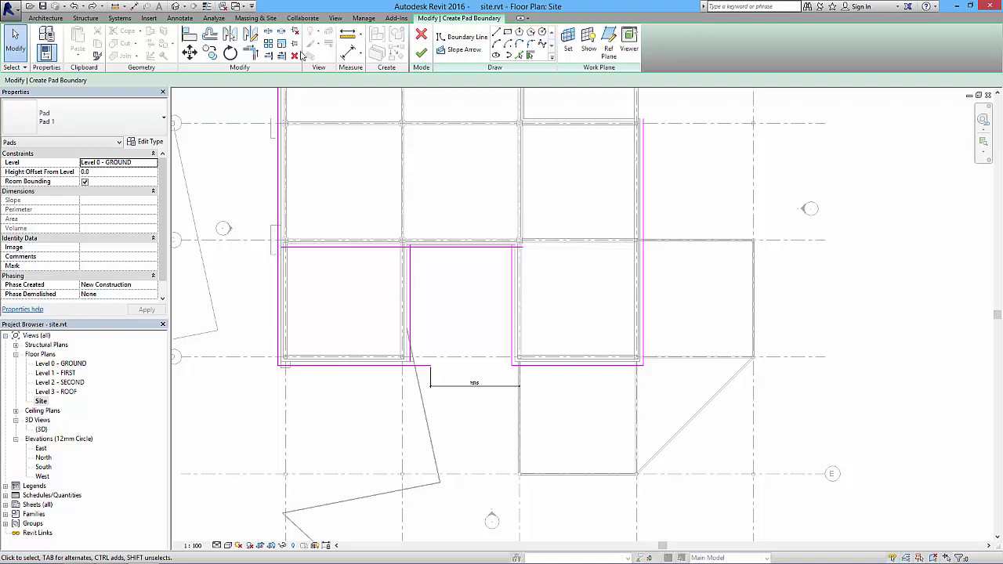
Trim the notch's side, top and bottom boundary lines into clean corners.
{"action": "left_click", "coordinate": [254, 53]}
{"action": "left_click", "coordinate": [504, 249]}
{"action": "left_click", "coordinate": [515, 268]}
{"action": "left_click", "coordinate": [410, 267]}
{"action": "left_click", "coordinate": [432, 251]}
{"action": "left_click", "coordinate": [377, 367]}
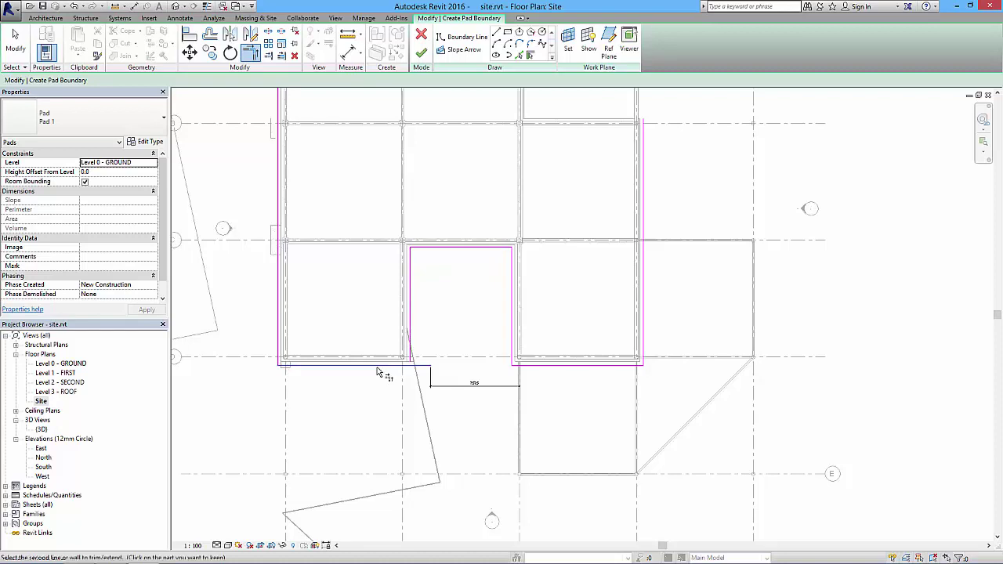
{"action": "left_click", "coordinate": [415, 339]}
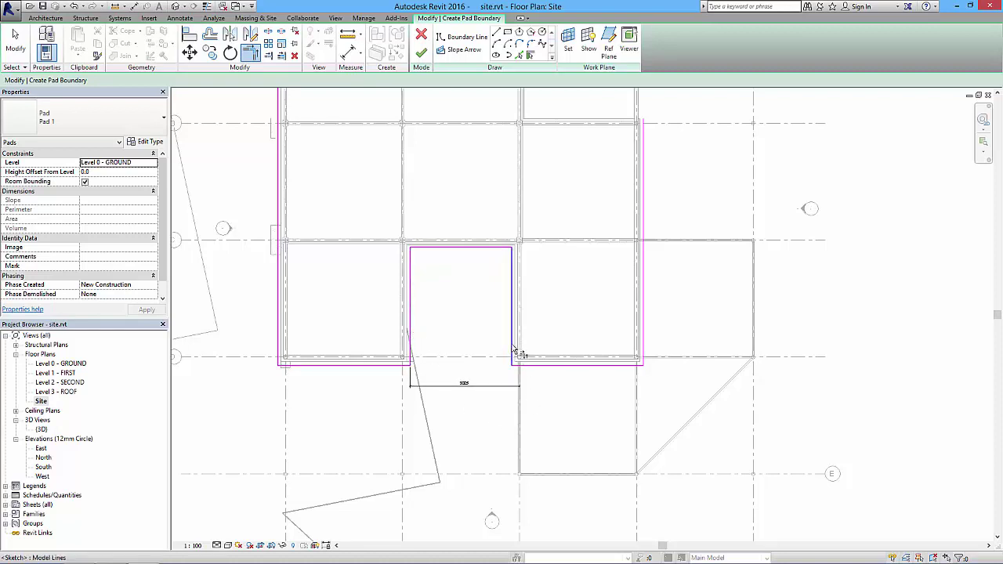
Review the whole outline and finish the sketch, creating the 893.323 m² Pad 1.
{"action": "middle_click_drag", "start_coordinate": [365, 345], "coordinate": [370, 484]}
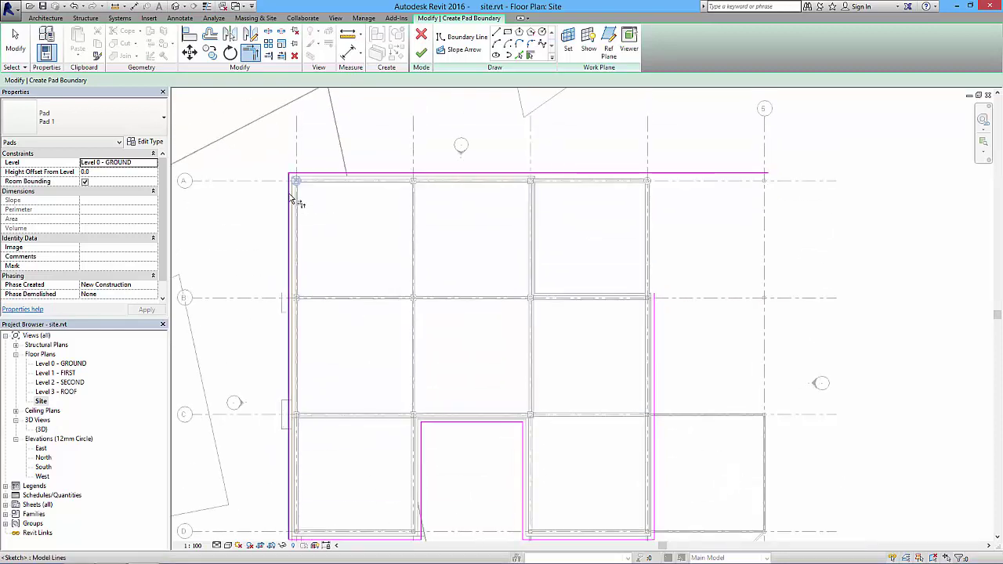
{"action": "middle_click_drag", "start_coordinate": [624, 168], "coordinate": [619, 157]}
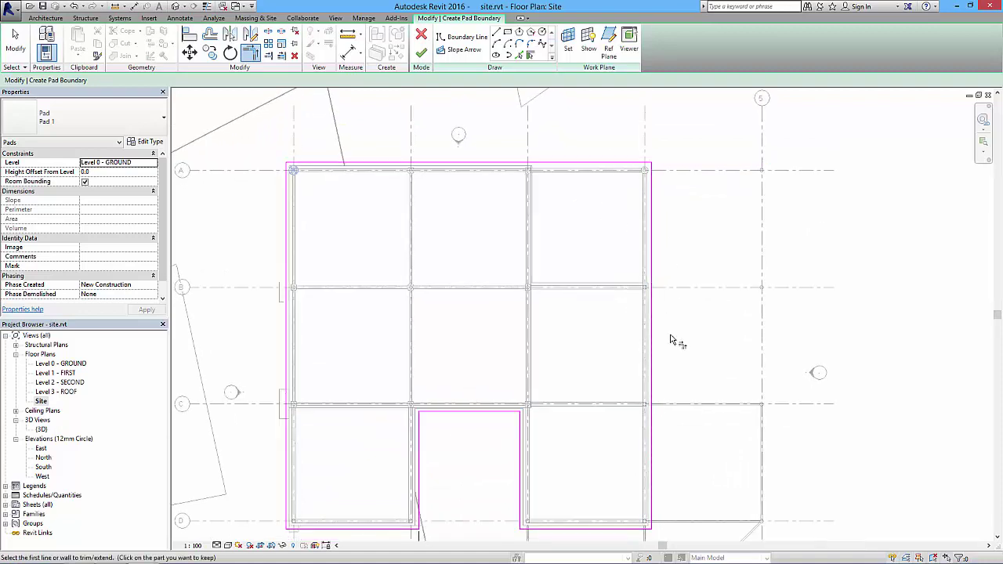
{"action": "middle_click_drag", "start_coordinate": [692, 358], "coordinate": [658, 162]}
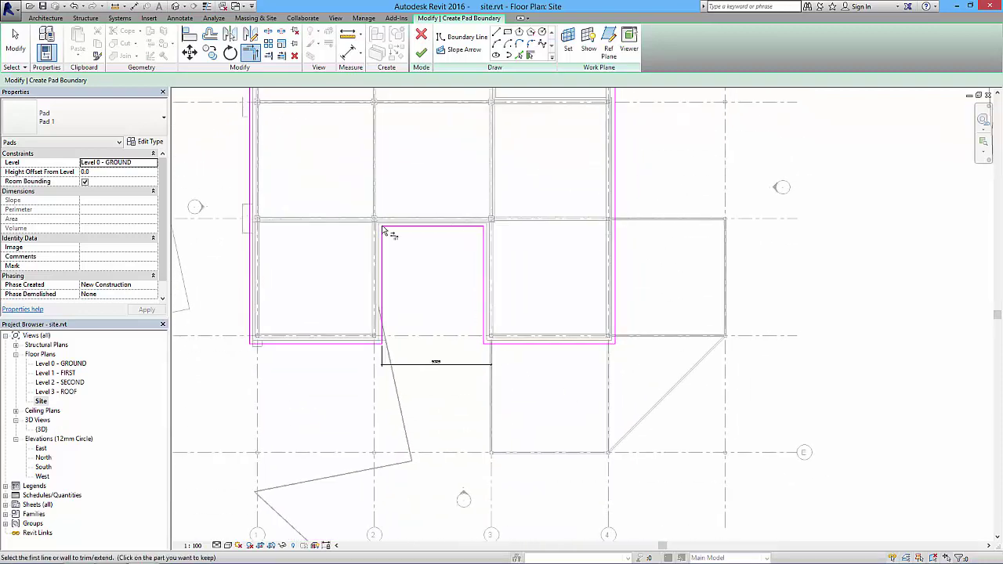
{"action": "middle_click_drag", "start_coordinate": [242, 183], "coordinate": [259, 290]}
{"action": "middle_click_drag", "start_coordinate": [250, 209], "coordinate": [250, 287]}
{"action": "middle_click_drag", "start_coordinate": [282, 133], "coordinate": [290, 179]}
{"action": "middle_click_drag", "start_coordinate": [602, 311], "coordinate": [604, 273]}
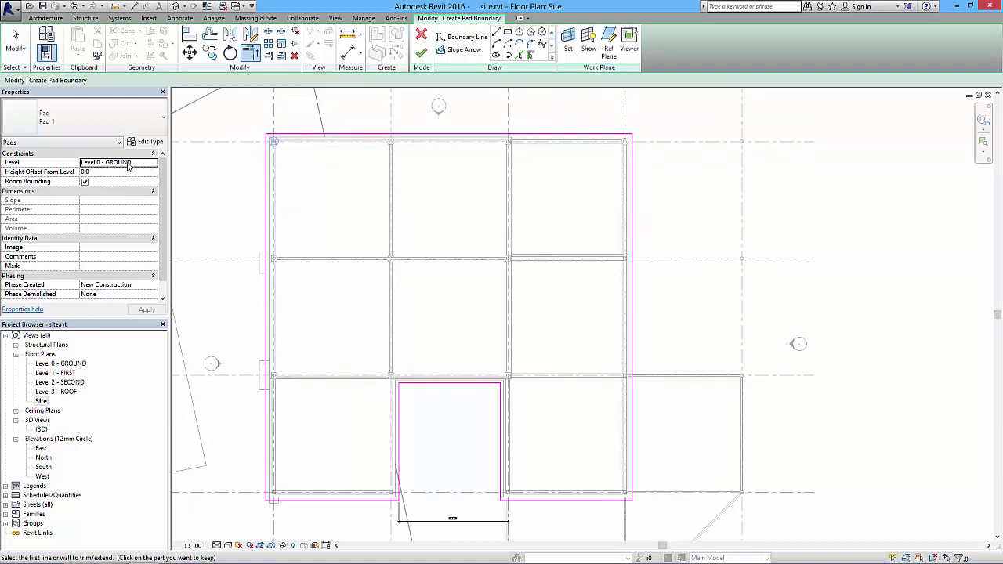
{"action": "left_click", "coordinate": [422, 53]}
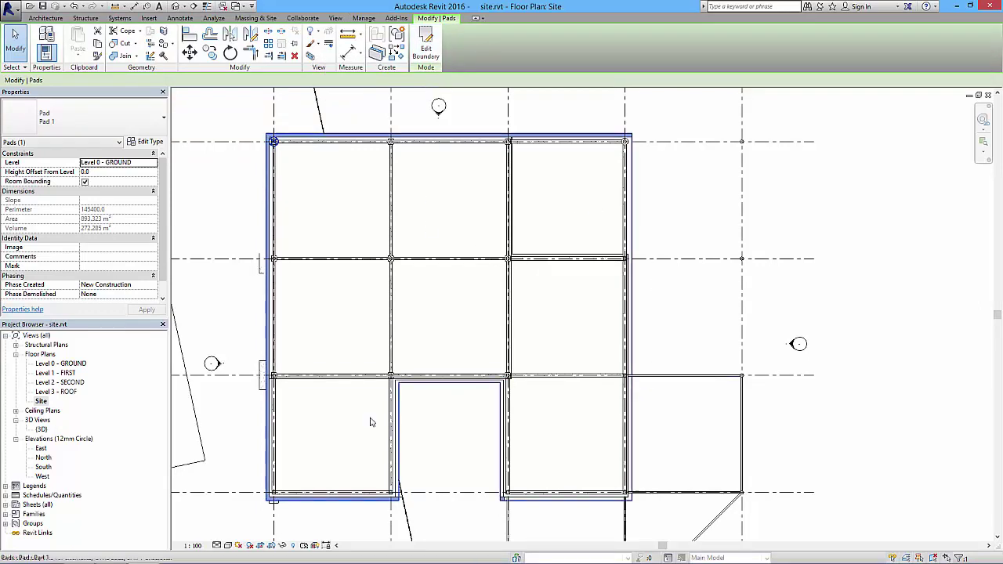
Switch to the default 3D view, orbit around the building, and window-select the building with its pad.
{"action": "left_click", "coordinate": [175, 5]}
{"action": "scroll", "coordinate": [581, 348], "scroll_direction": "up", "scroll_amount": 5}
{"action": "scroll", "coordinate": [473, 337], "scroll_direction": "down", "scroll_amount": 3}
{"action": "middle_click_drag", "start_coordinate": [516, 395], "coordinate": [407, 313], "text": "shift"}
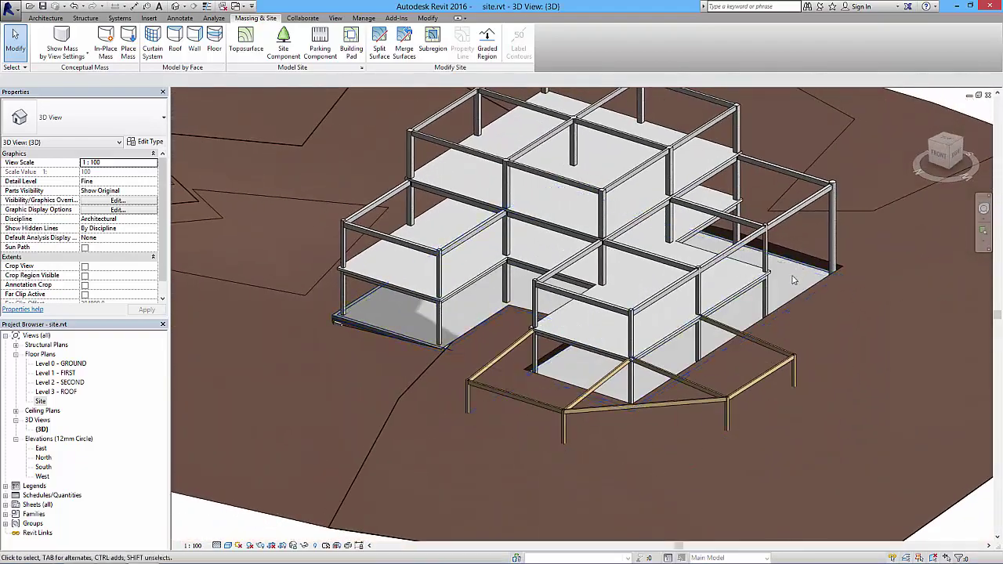
{"action": "middle_click_drag", "start_coordinate": [792, 286], "coordinate": [534, 262], "text": "shift"}
{"action": "scroll", "coordinate": [535, 261], "scroll_direction": "down", "scroll_amount": 5}
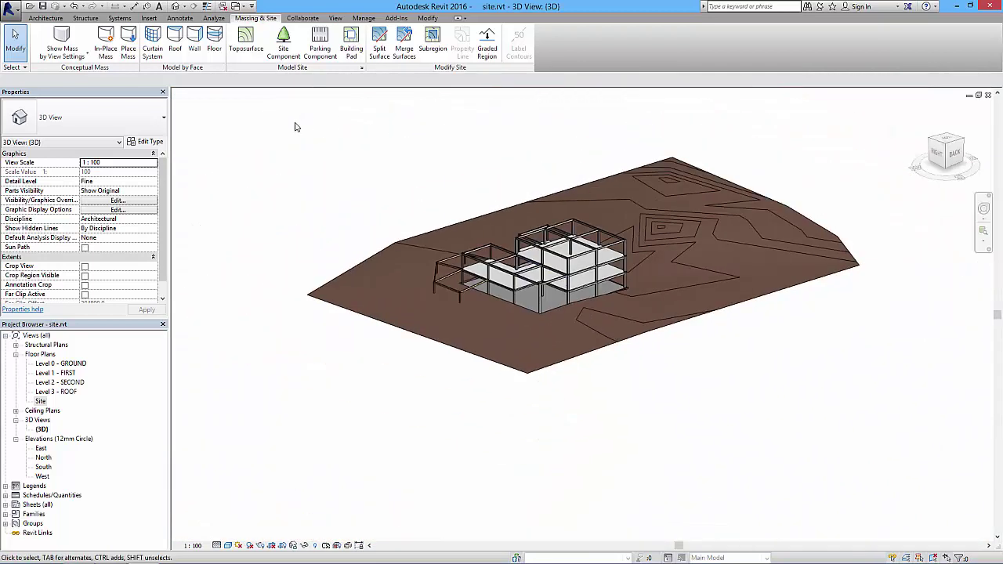
{"action": "left_click_drag", "start_coordinate": [303, 146], "coordinate": [856, 385]}
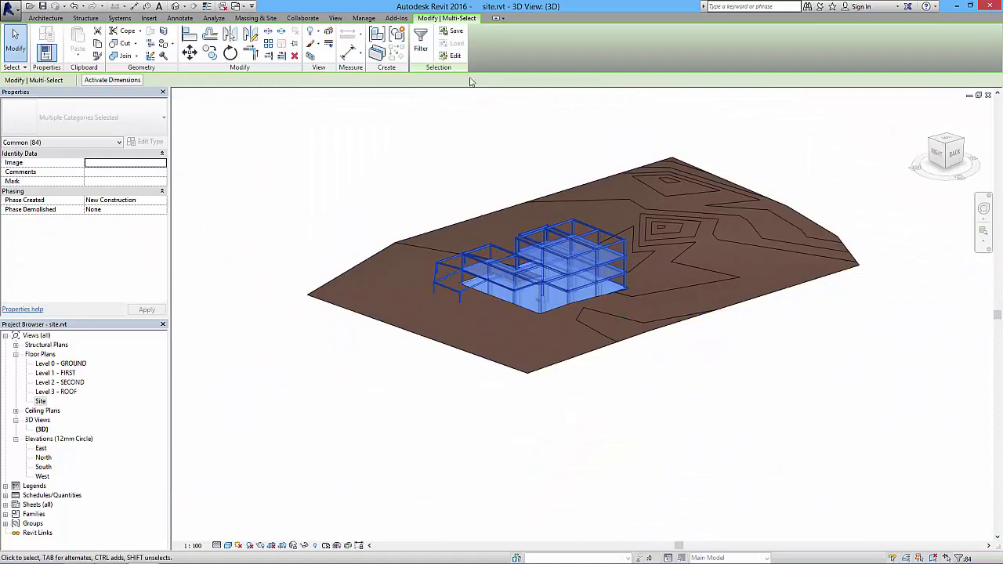
Filter the selection to only Pads and Topography, then isolate those categories temporarily.
{"action": "left_click", "coordinate": [421, 41]}
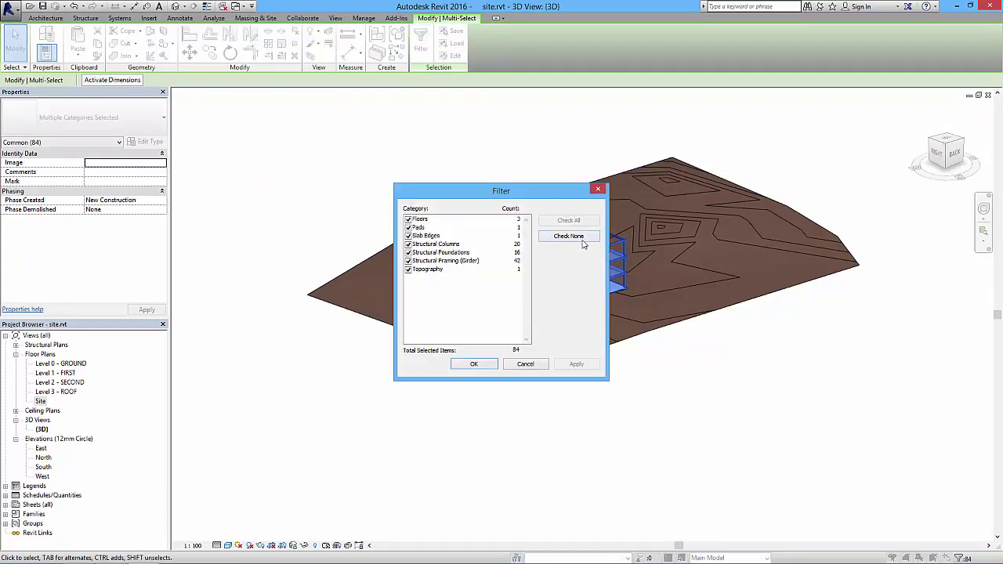
{"action": "left_click", "coordinate": [568, 236]}
{"action": "left_click", "coordinate": [408, 227]}
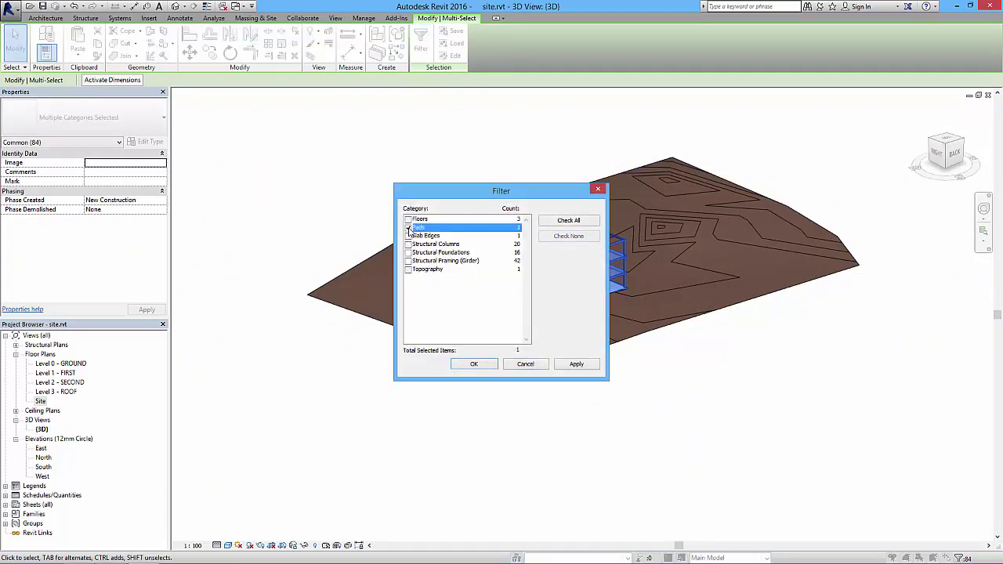
{"action": "left_click", "coordinate": [408, 270]}
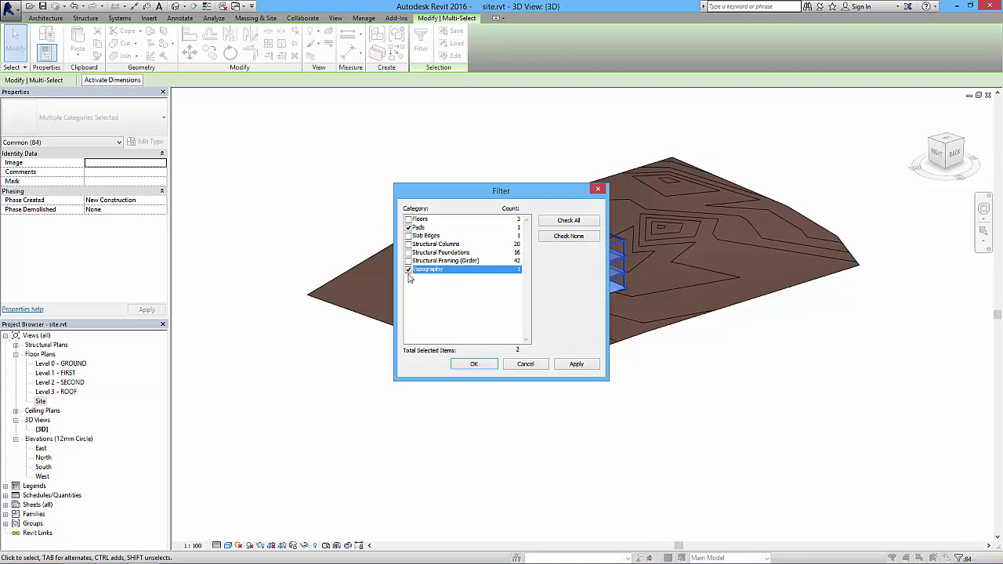
{"action": "left_click", "coordinate": [474, 365]}
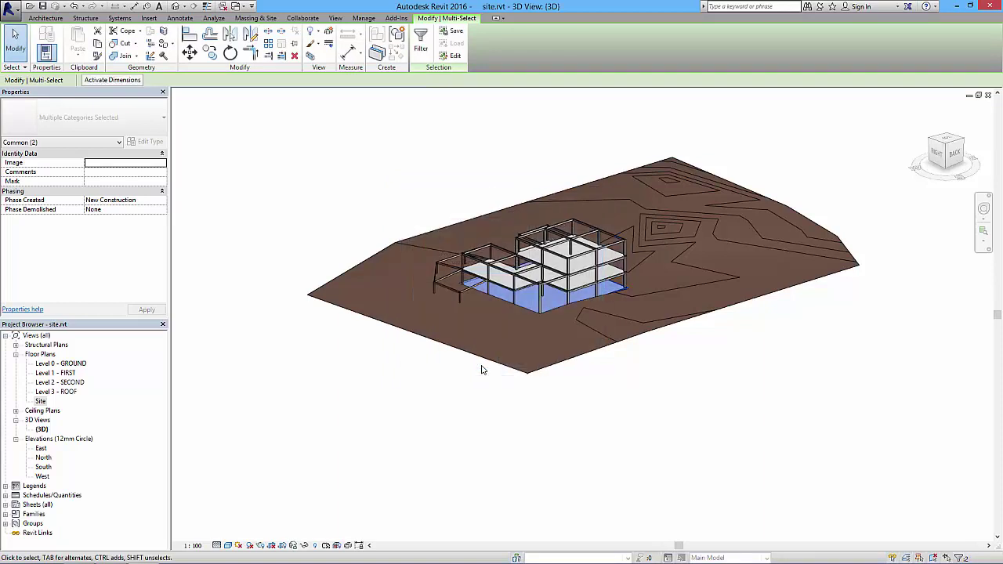
{"action": "left_click", "coordinate": [305, 545]}
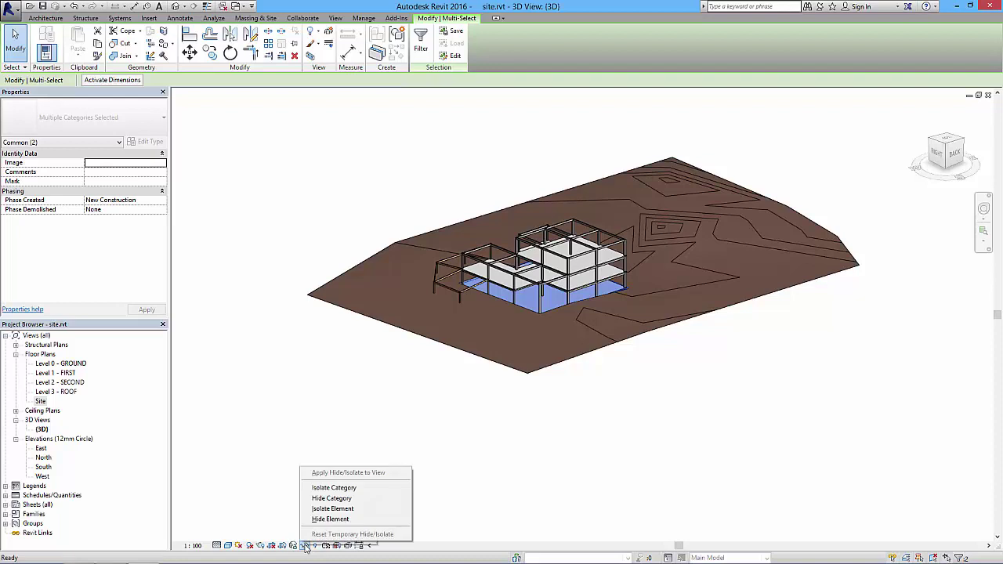
{"action": "left_click", "coordinate": [346, 489]}
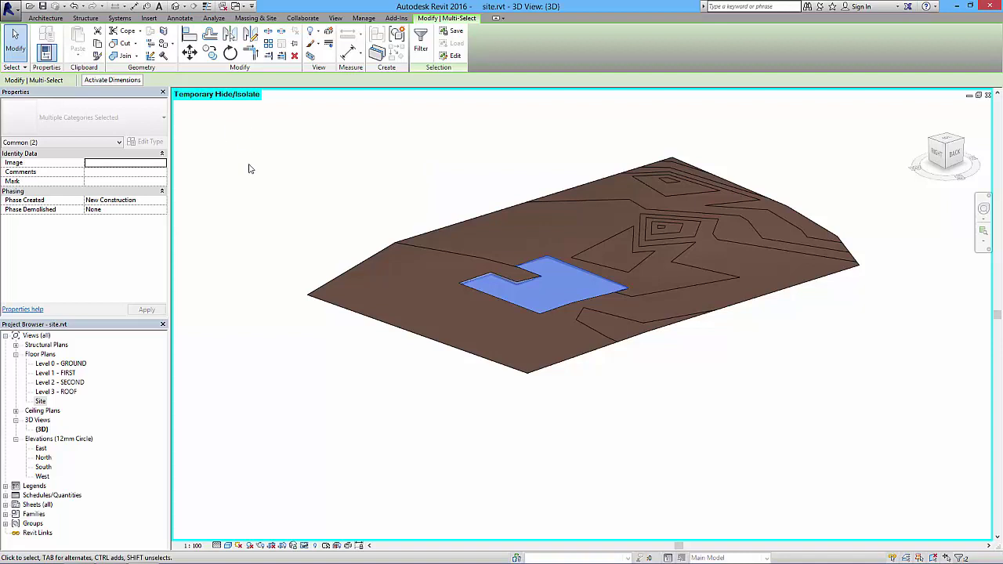
{"action": "middle_click_drag", "start_coordinate": [586, 293], "coordinate": [666, 314], "text": "shift"}
{"action": "scroll", "coordinate": [591, 296], "scroll_direction": "up", "scroll_amount": 3}
{"action": "left_click", "coordinate": [887, 509]}
{"action": "middle_click_drag", "start_coordinate": [590, 317], "coordinate": [619, 329], "text": "shift"}
{"action": "middle_click_drag", "start_coordinate": [310, 321], "coordinate": [362, 327], "text": "shift"}
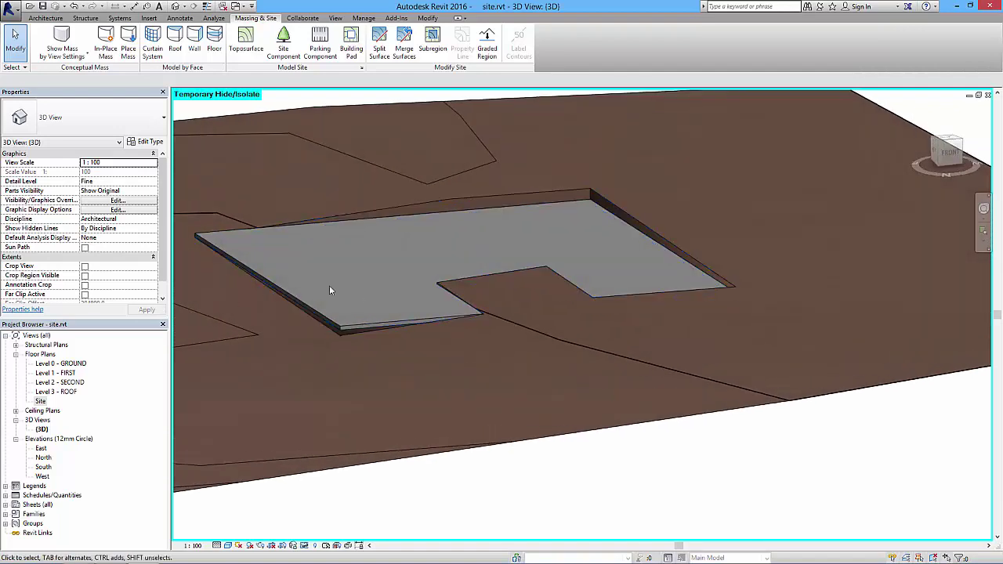
{"action": "middle_click_drag", "start_coordinate": [409, 271], "coordinate": [305, 180], "text": "shift"}
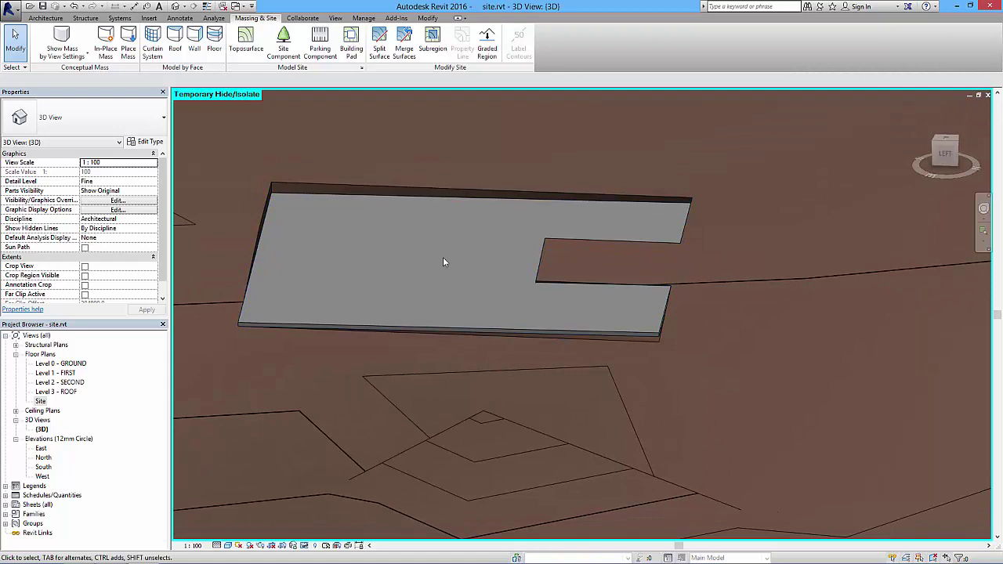
{"action": "middle_click_drag", "start_coordinate": [647, 323], "coordinate": [527, 328], "text": "shift"}
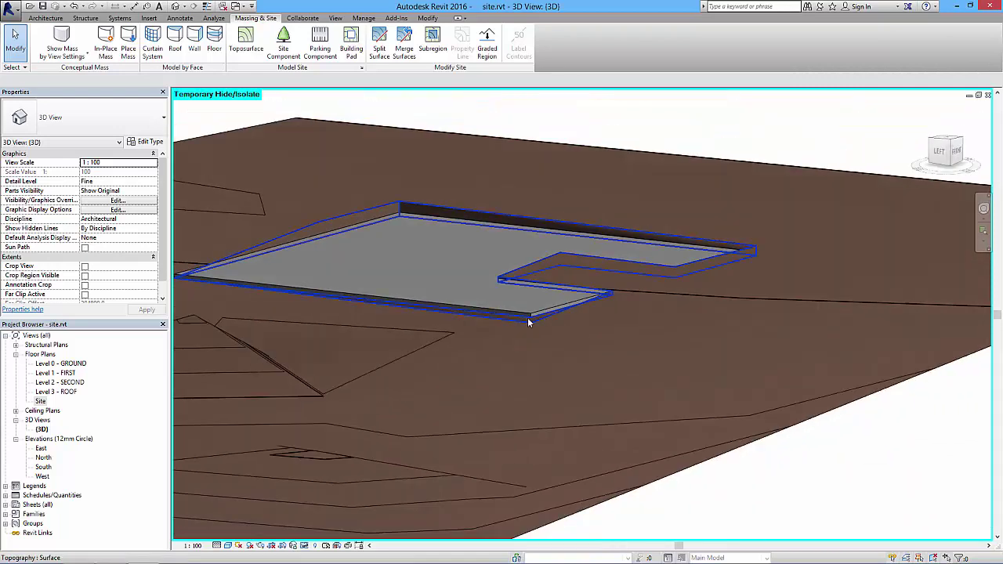
{"action": "middle_click_drag", "start_coordinate": [588, 342], "coordinate": [697, 391], "text": "shift"}
{"action": "scroll", "coordinate": [502, 225], "scroll_direction": "down", "scroll_amount": 4}
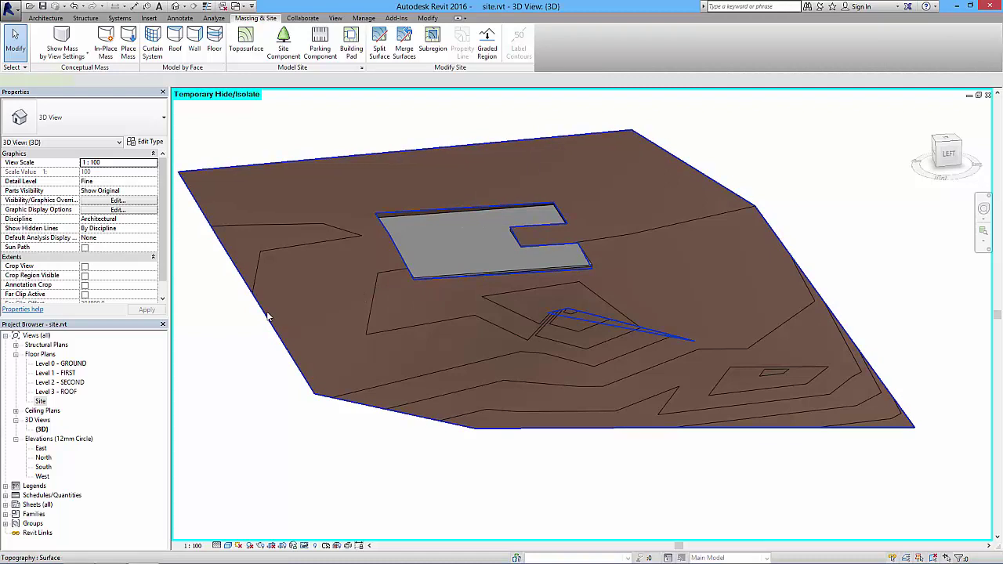
Put the topography surface into edit mode and switch to the Site floor plan.
{"action": "left_click", "coordinate": [403, 157]}
{"action": "left_click", "coordinate": [423, 49]}
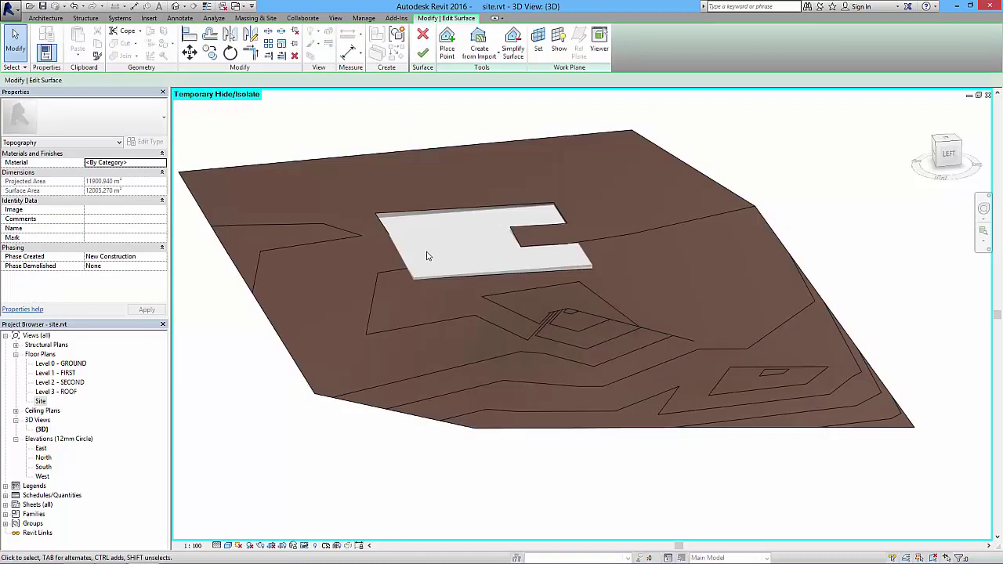
{"action": "double_click", "coordinate": [41, 401]}
{"action": "scroll", "coordinate": [506, 348], "scroll_direction": "down", "scroll_amount": 5}
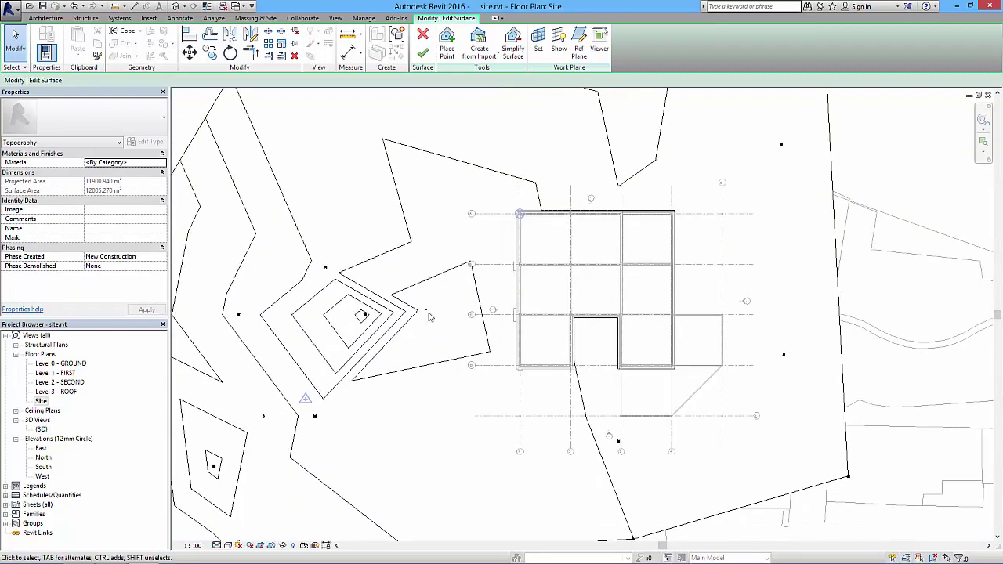
Set the interior topography point's elevation to 150 and stop placing interior points.
{"action": "left_click", "coordinate": [425, 310]}
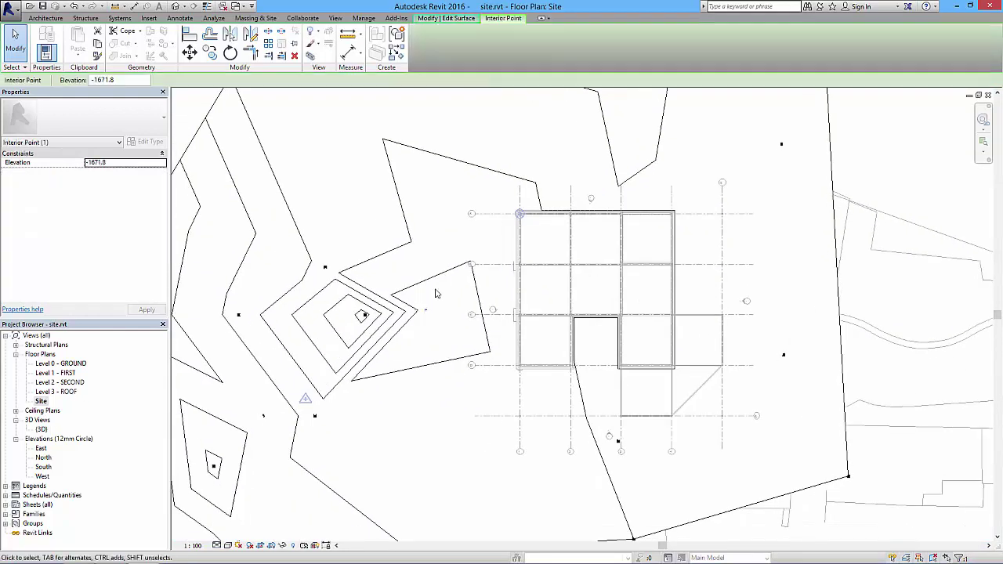
{"action": "left_click", "coordinate": [130, 80]}
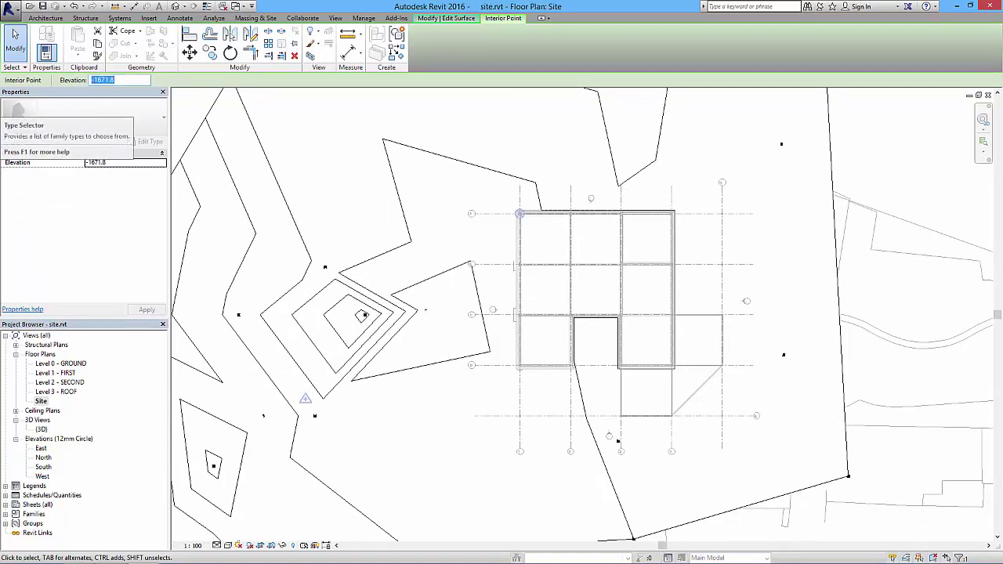
{"action": "type", "text": "150"}
{"action": "key", "text": "Return"}
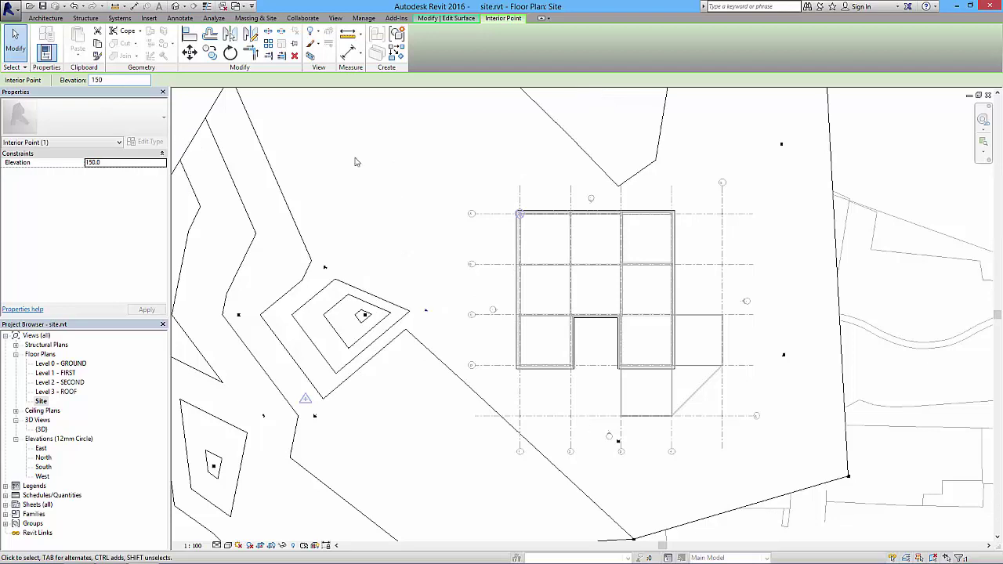
{"action": "key", "text": "Escape"}
{"action": "middle_click_drag", "start_coordinate": [452, 331], "coordinate": [391, 246]}
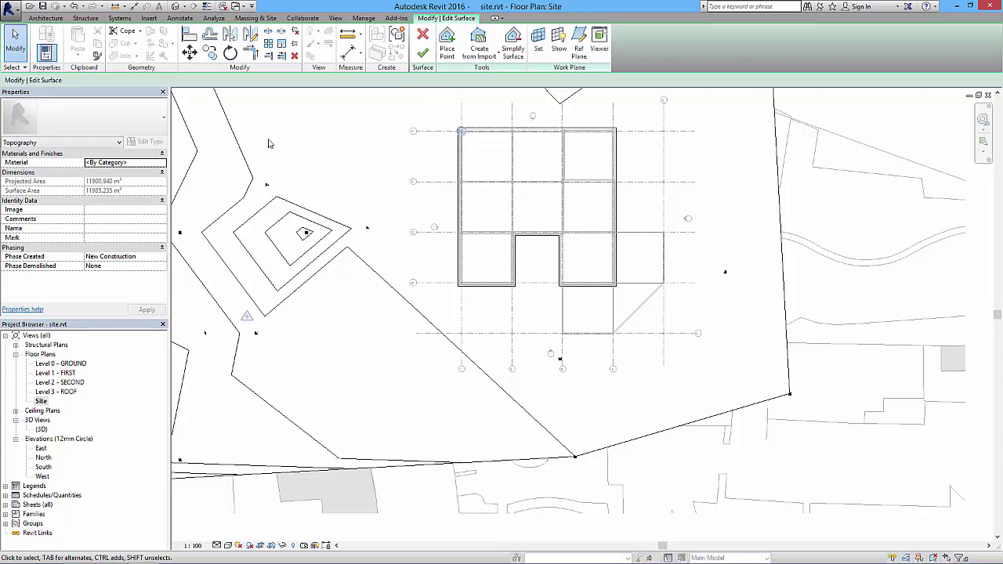
Start placing toposurface points at elevation 0, adding ones at the grid D and bottom-right pad corners.
{"action": "left_click", "coordinate": [446, 45]}
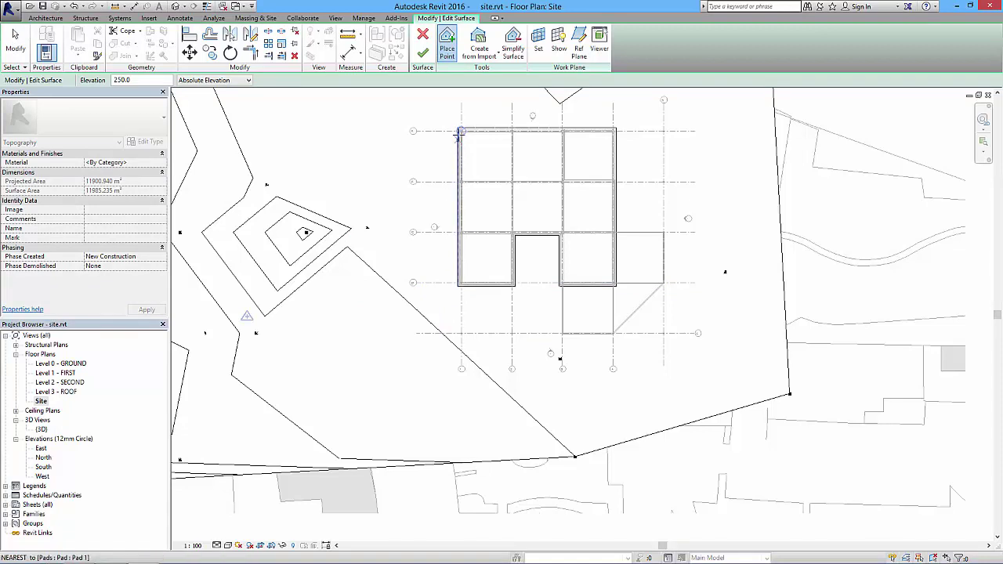
{"action": "left_click", "coordinate": [332, 202]}
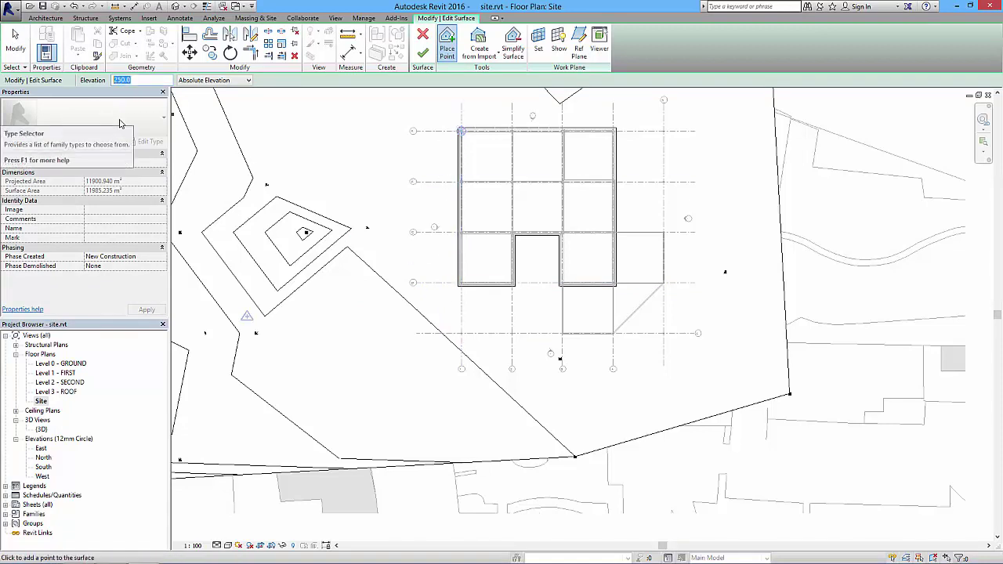
{"action": "type", "text": "0"}
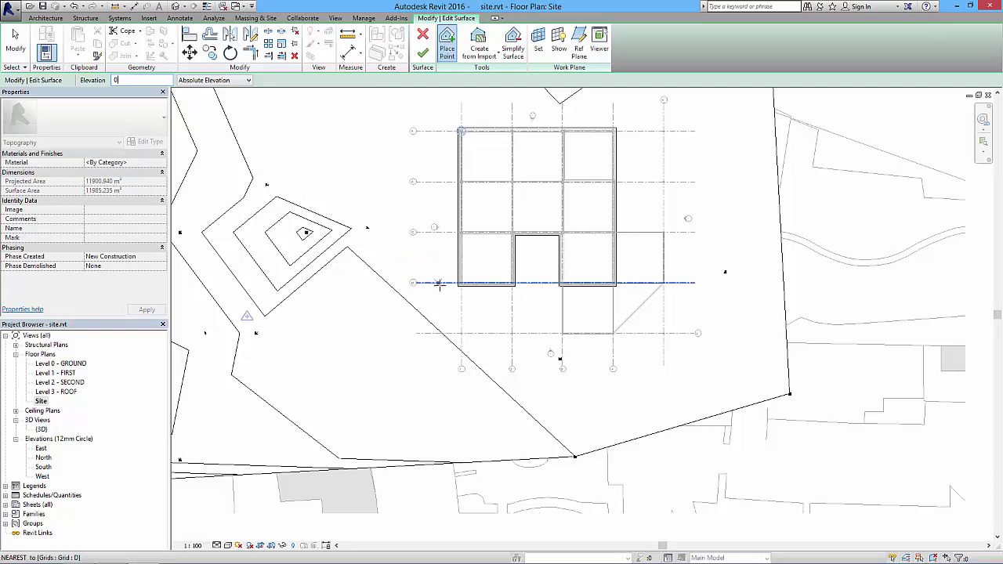
{"action": "middle_click_drag", "start_coordinate": [462, 284], "coordinate": [466, 316]}
{"action": "scroll", "coordinate": [467, 317], "scroll_direction": "up", "scroll_amount": 5}
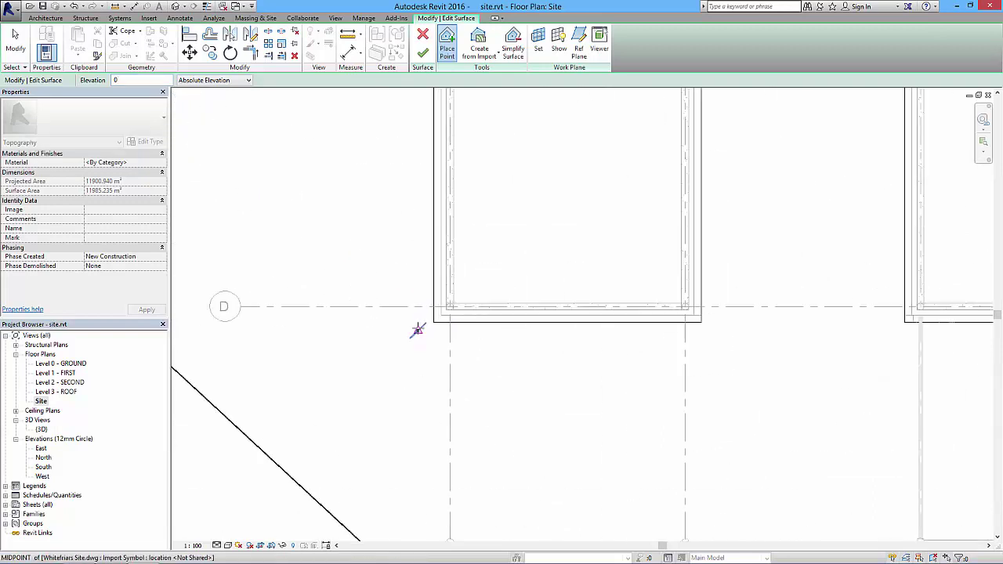
{"action": "left_click", "coordinate": [433, 322]}
{"action": "left_click", "coordinate": [701, 321]}
Place elevation-0 ground points at the notch's three corners and the pad's lower- and upper-right corners.
{"action": "middle_click_drag", "start_coordinate": [700, 324], "coordinate": [690, 408]}
{"action": "left_click", "coordinate": [666, 182]}
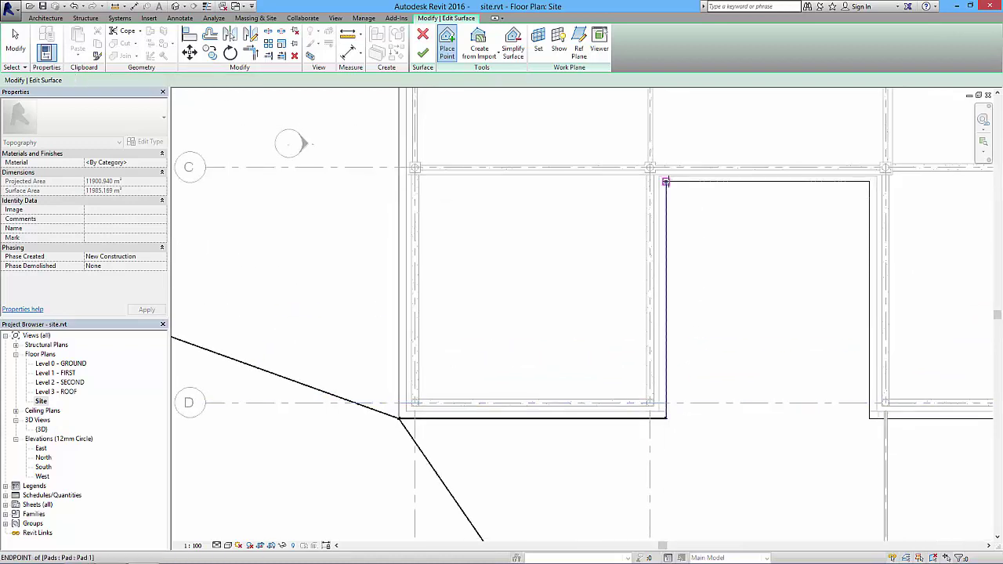
{"action": "left_click", "coordinate": [869, 183]}
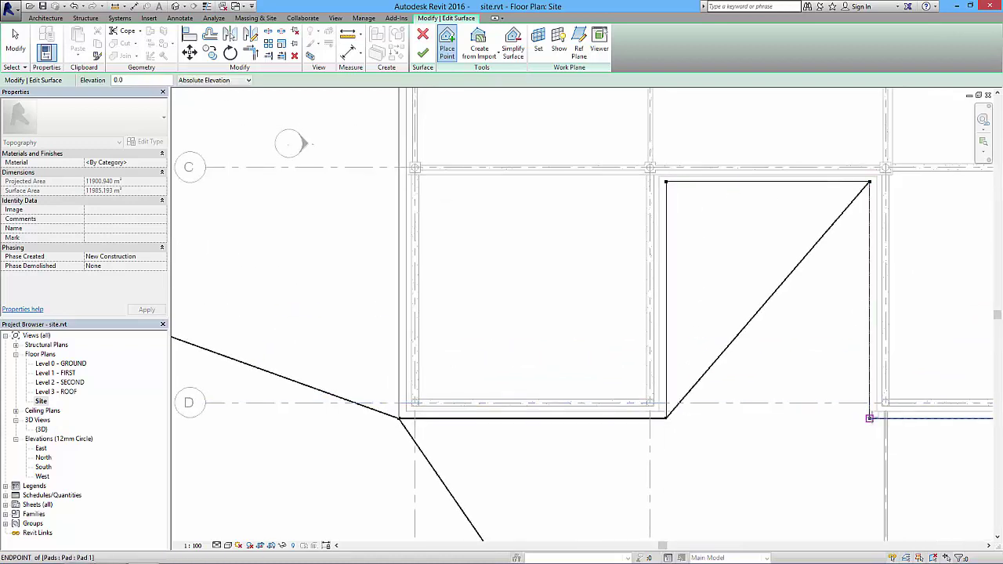
{"action": "left_click", "coordinate": [870, 417]}
{"action": "middle_click_drag", "start_coordinate": [833, 416], "coordinate": [403, 351]}
{"action": "left_click", "coordinate": [715, 343]}
{"action": "middle_click_drag", "start_coordinate": [713, 321], "coordinate": [755, 238]}
{"action": "left_click", "coordinate": [700, 293]}
Add a ground point at the pad's upper-left corner at grid A, then finish the surface edit.
{"action": "middle_click_drag", "start_coordinate": [513, 319], "coordinate": [801, 306]}
{"action": "middle_click_drag", "start_coordinate": [262, 294], "coordinate": [457, 280]}
{"action": "left_click", "coordinate": [448, 279]}
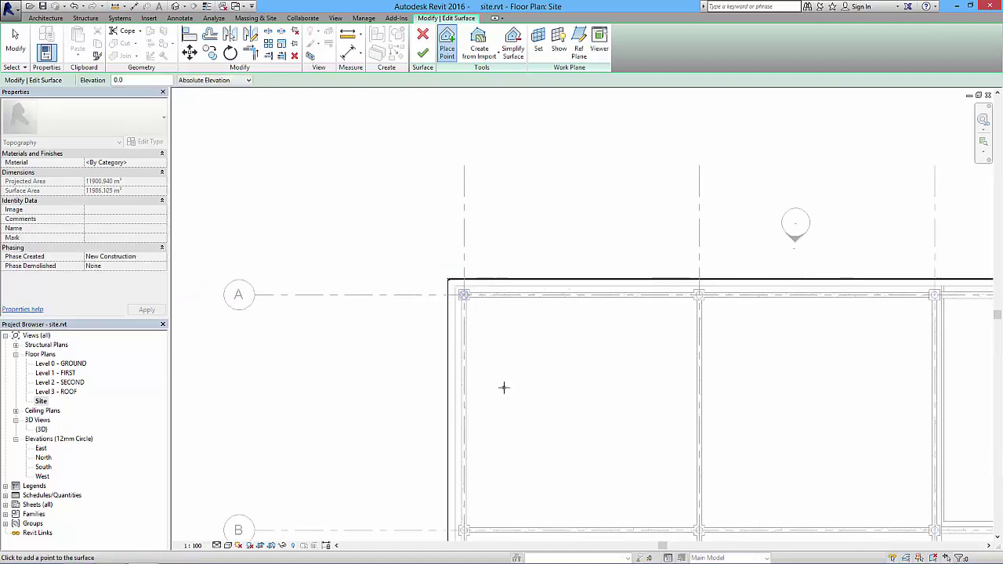
{"action": "middle_click_drag", "start_coordinate": [513, 385], "coordinate": [532, 95]}
{"action": "middle_click_drag", "start_coordinate": [538, 338], "coordinate": [539, 285]}
{"action": "middle_click_drag", "start_coordinate": [455, 504], "coordinate": [447, 369]}
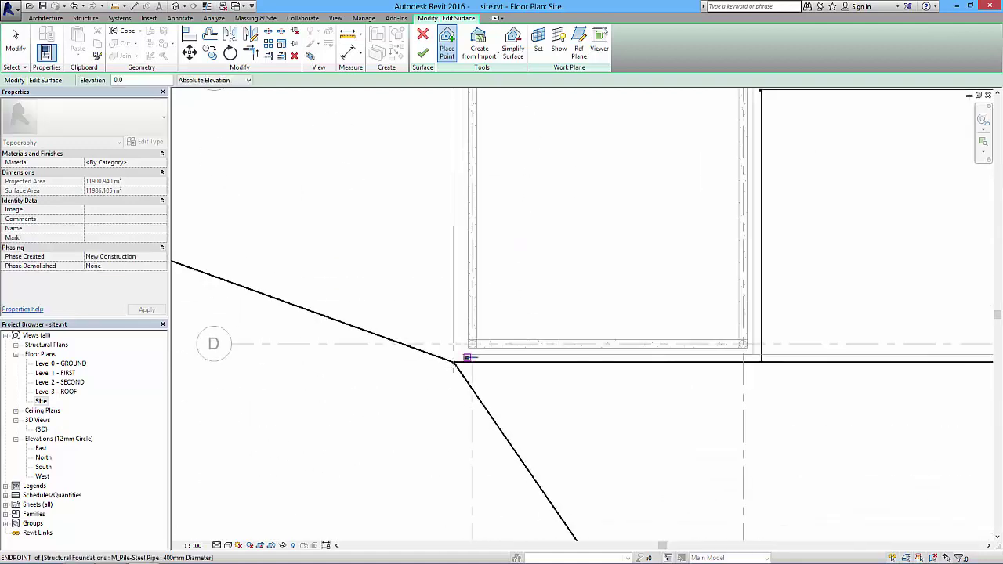
{"action": "scroll", "coordinate": [436, 364], "scroll_direction": "down", "scroll_amount": 6}
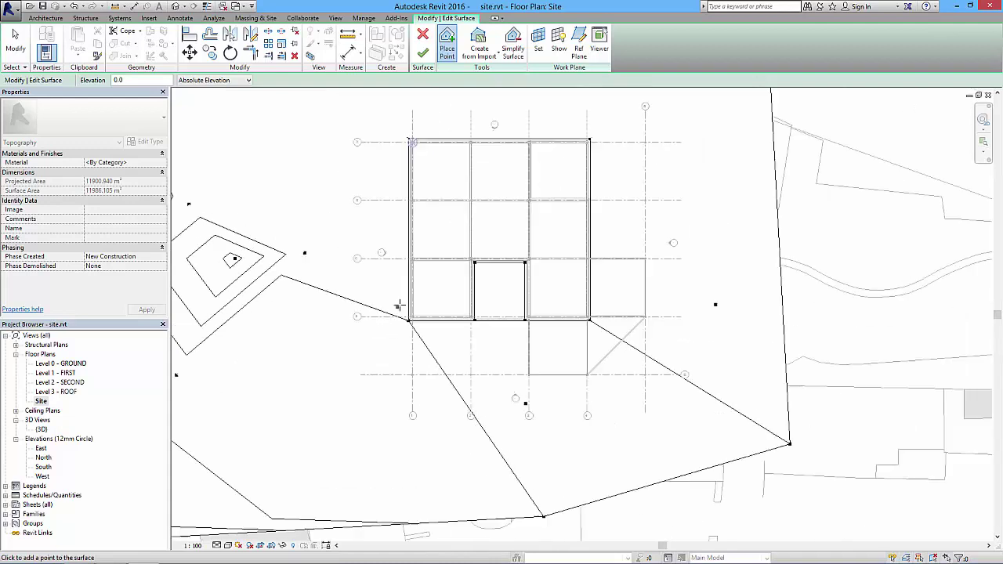
{"action": "left_click", "coordinate": [422, 52]}
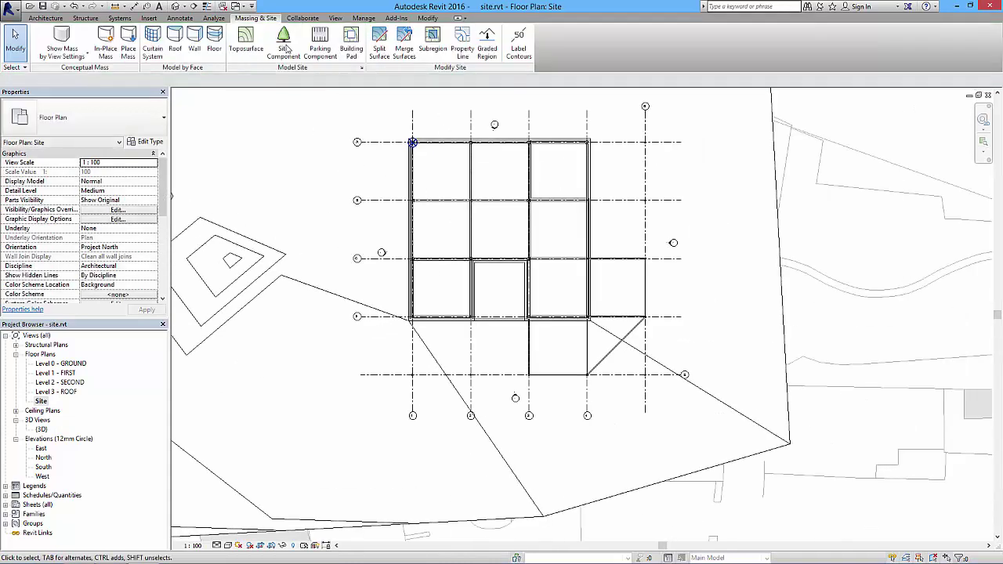
Switch to the default 3D view and reset Temporary Hide/Isolate so the building reappears.
{"action": "left_click", "coordinate": [176, 6]}
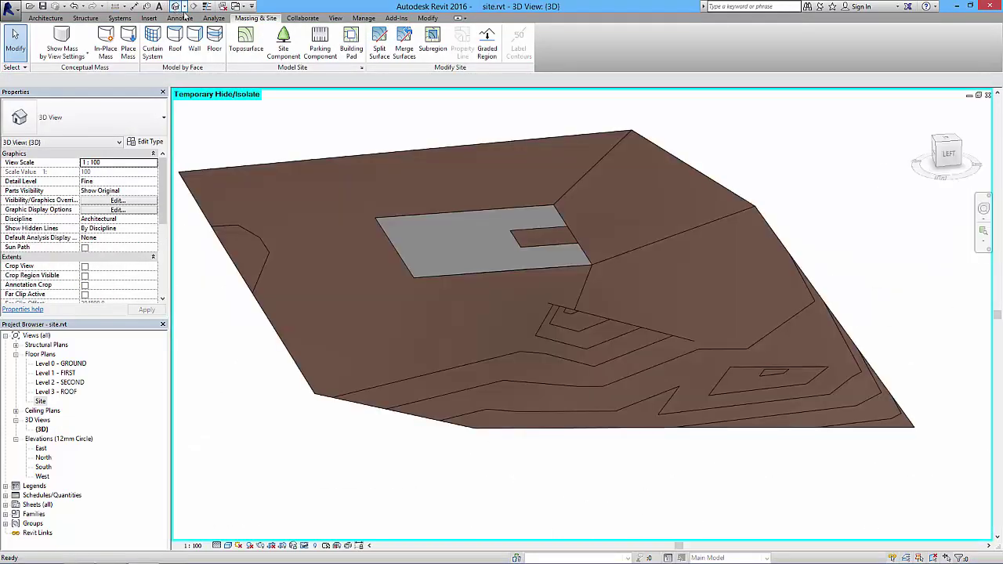
{"action": "middle_click_drag", "start_coordinate": [395, 336], "coordinate": [614, 252], "text": "shift"}
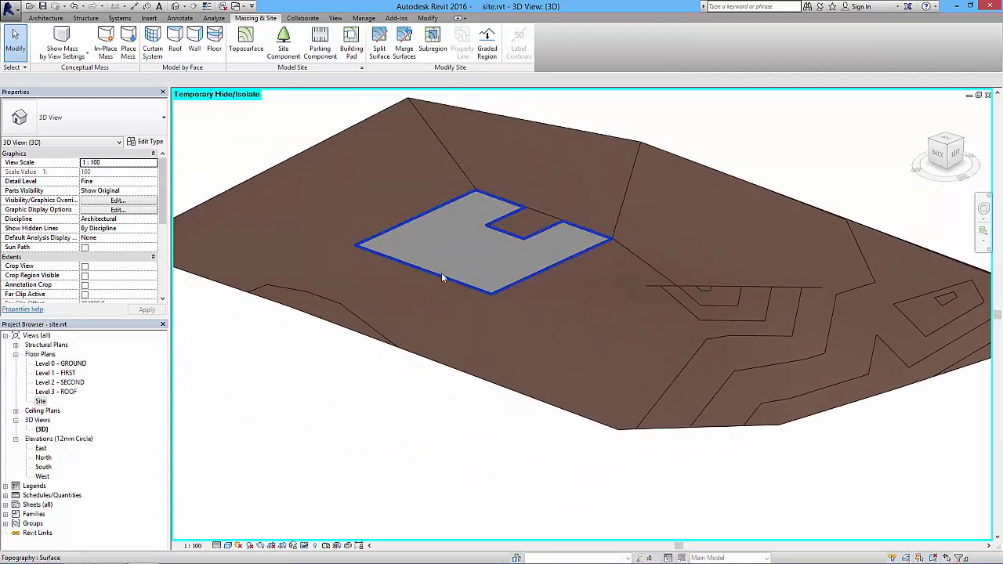
{"action": "left_click", "coordinate": [305, 546]}
{"action": "left_click", "coordinate": [325, 536]}
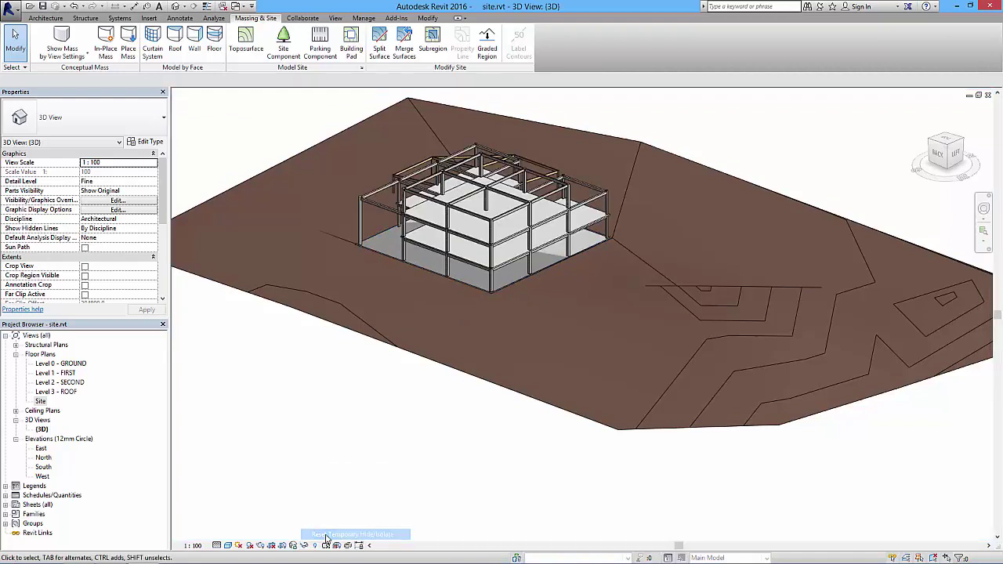
{"action": "middle_click_drag", "start_coordinate": [401, 286], "coordinate": [554, 255], "text": "shift"}
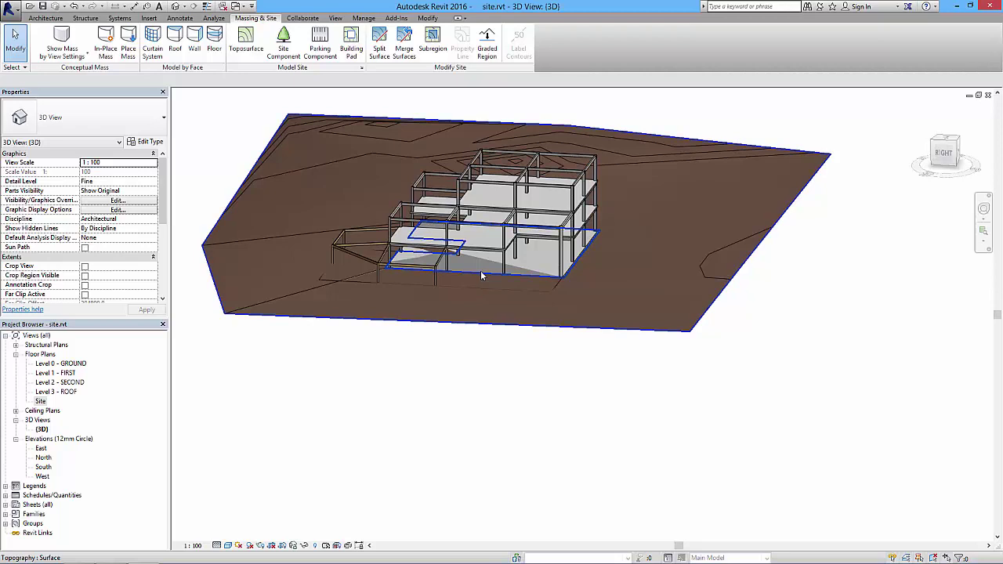
Select Pad 1 and apply a Height Offset From Level of 50 in Properties.
{"action": "key", "text": "Tab"}
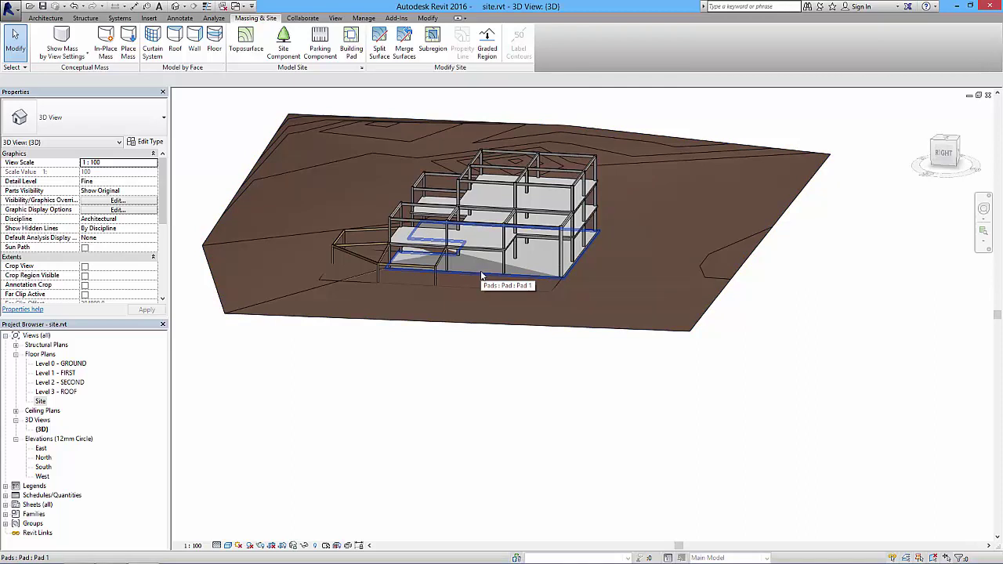
{"action": "left_click", "coordinate": [481, 273]}
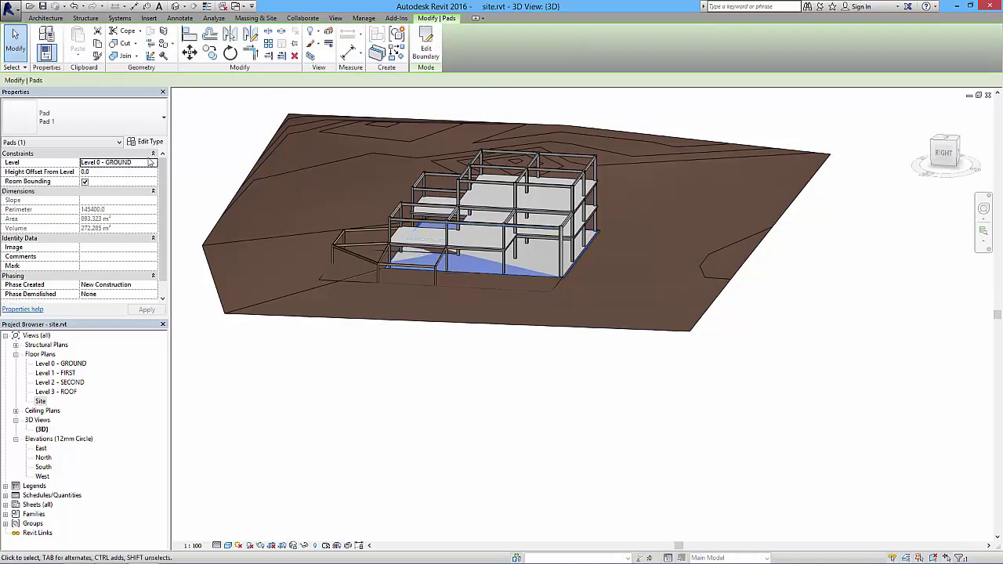
{"action": "left_click", "coordinate": [100, 171]}
{"action": "type", "text": "50"}
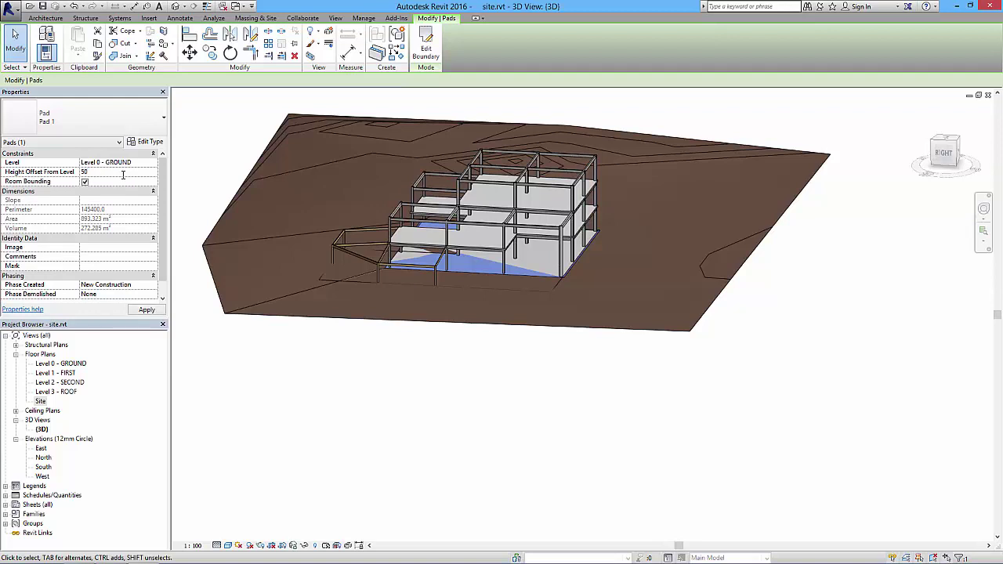
{"action": "left_click", "coordinate": [146, 311]}
{"action": "left_click", "coordinate": [387, 367]}
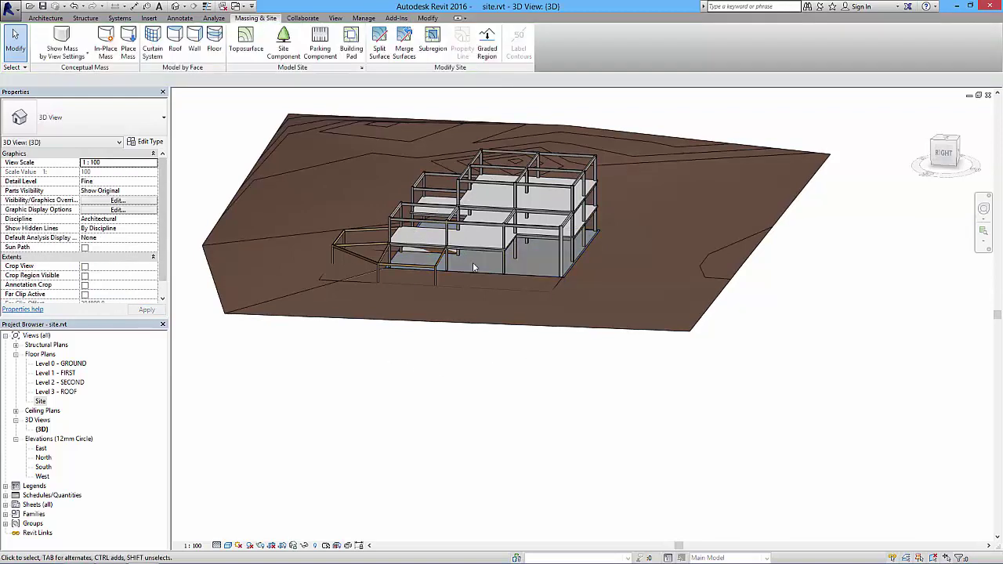
Orbit to a top-front angle over the site and select the toposurface.
{"action": "middle_click_drag", "start_coordinate": [551, 282], "coordinate": [518, 296], "text": "shift"}
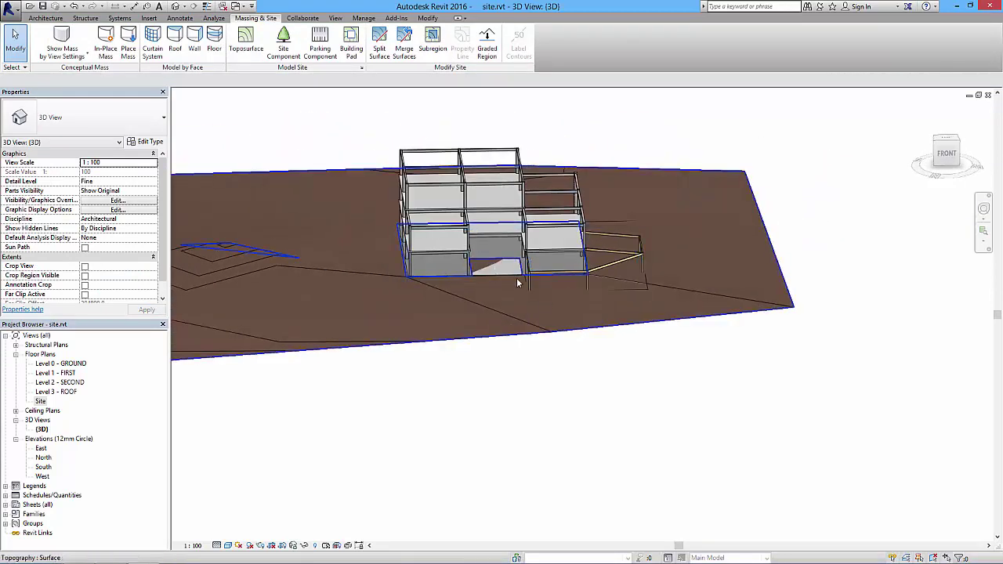
{"action": "middle_click_drag", "start_coordinate": [544, 292], "coordinate": [390, 255], "text": "shift"}
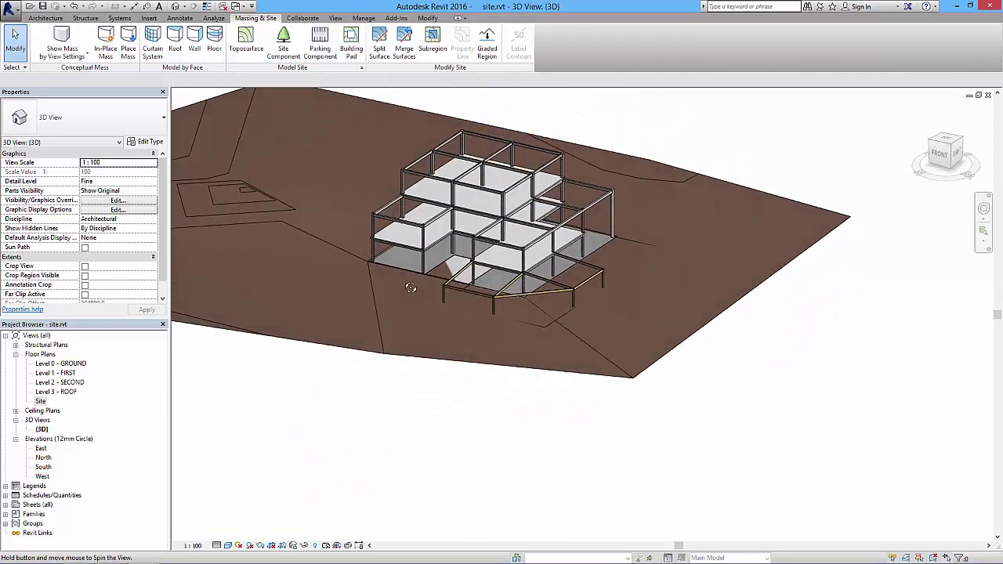
{"action": "left_click", "coordinate": [290, 228]}
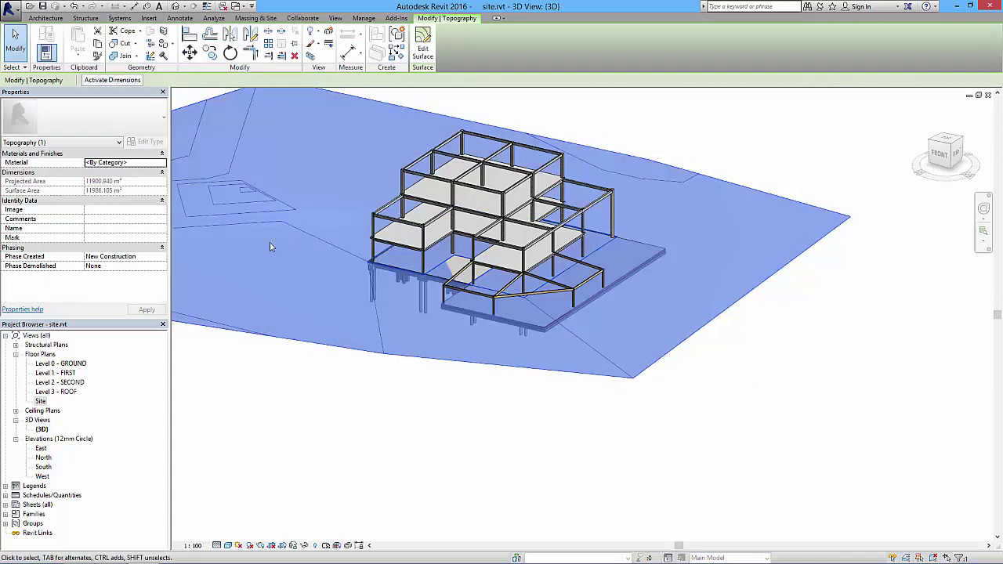
{"action": "left_click", "coordinate": [422, 47]}
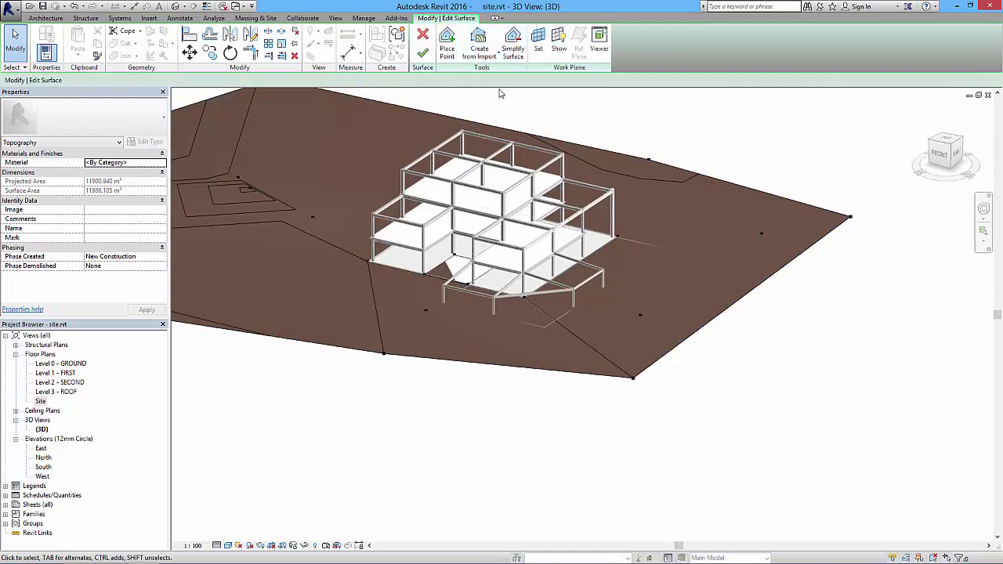
{"action": "left_click", "coordinate": [422, 53]}
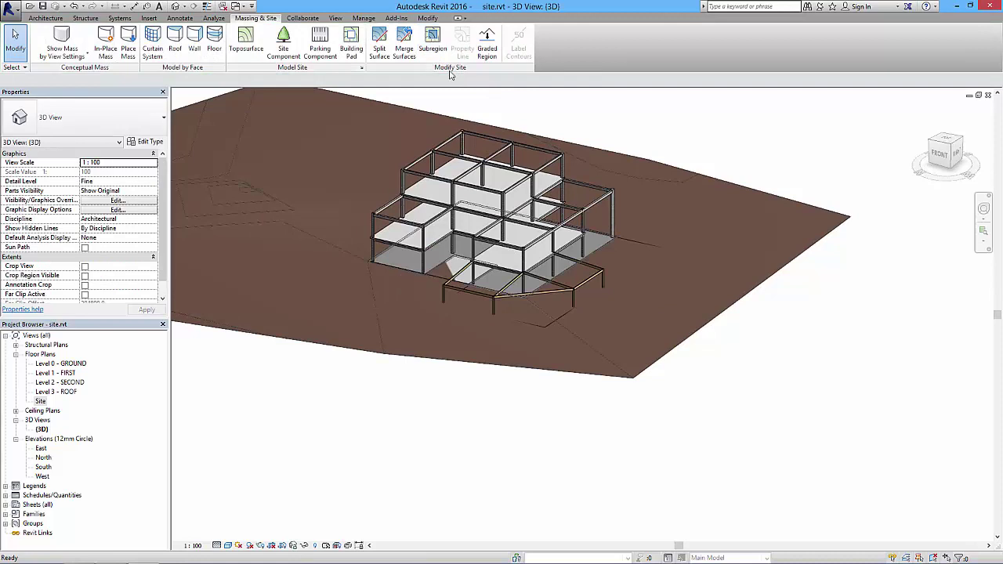